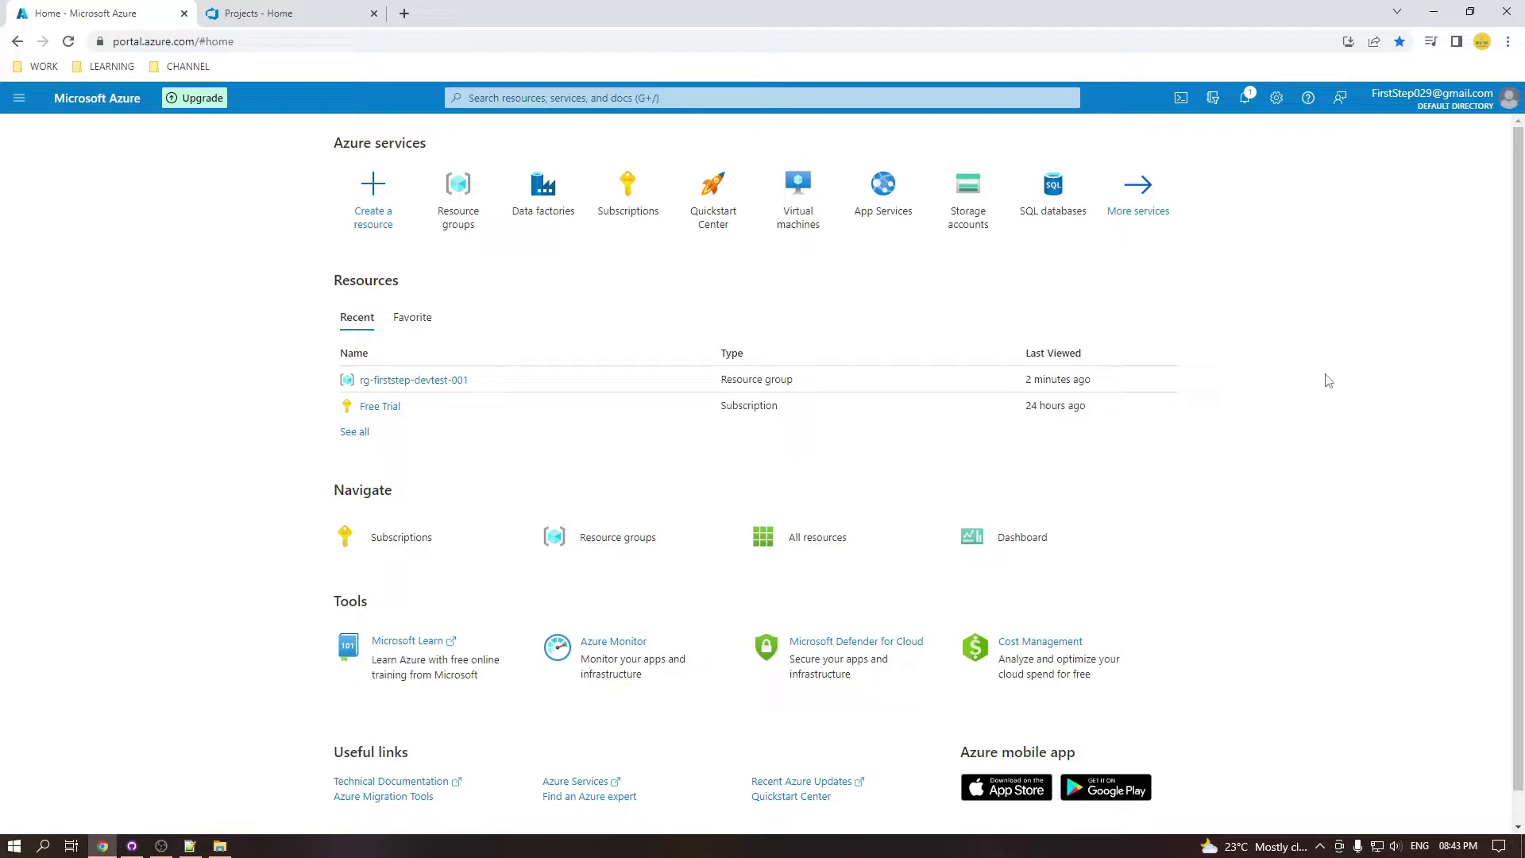
mouse_move(388, 417)
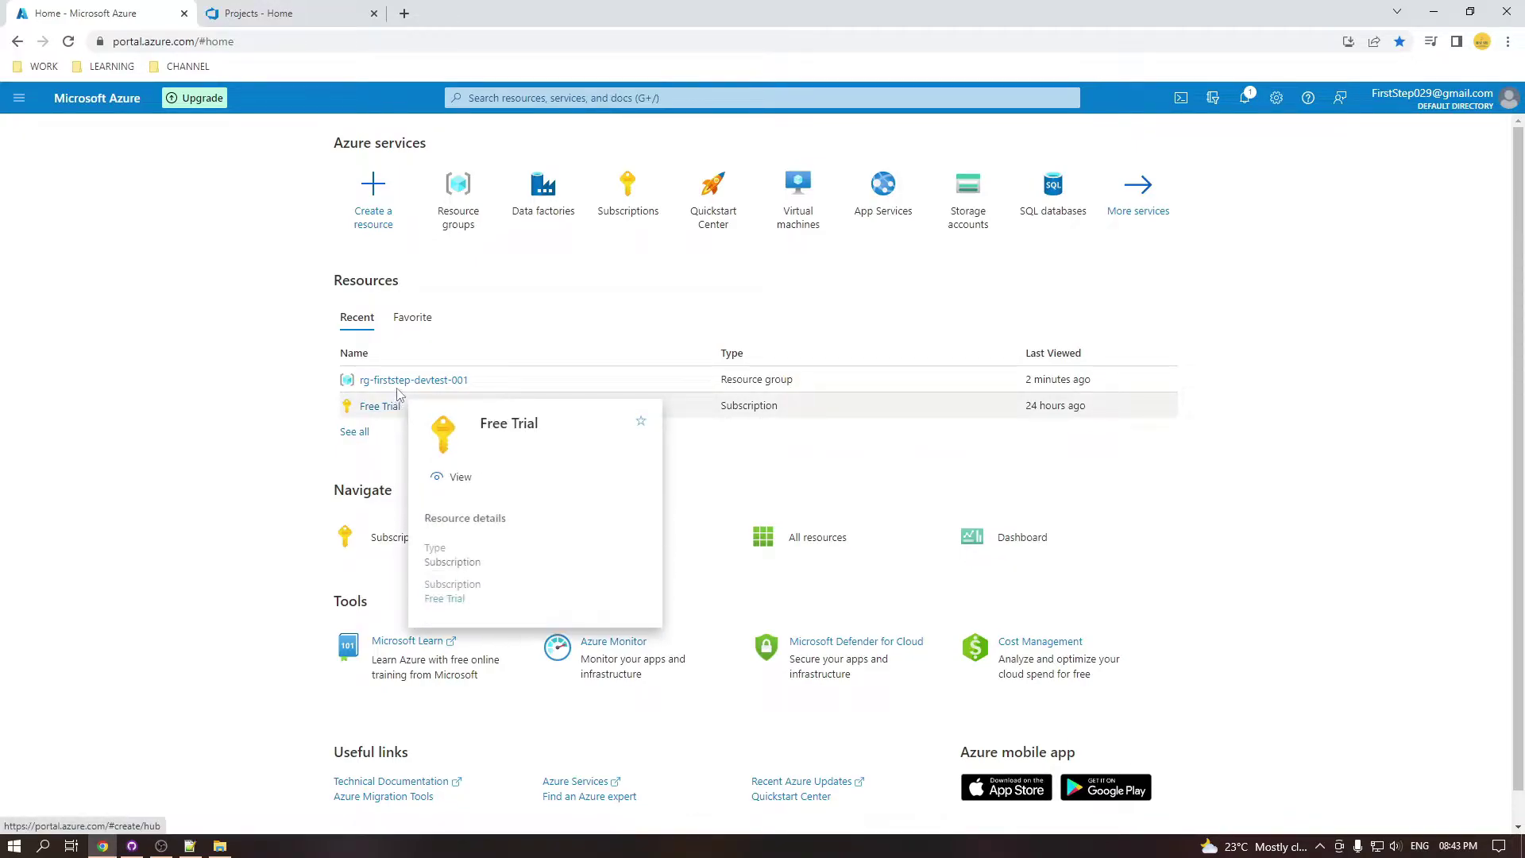
mouse_move(397, 385)
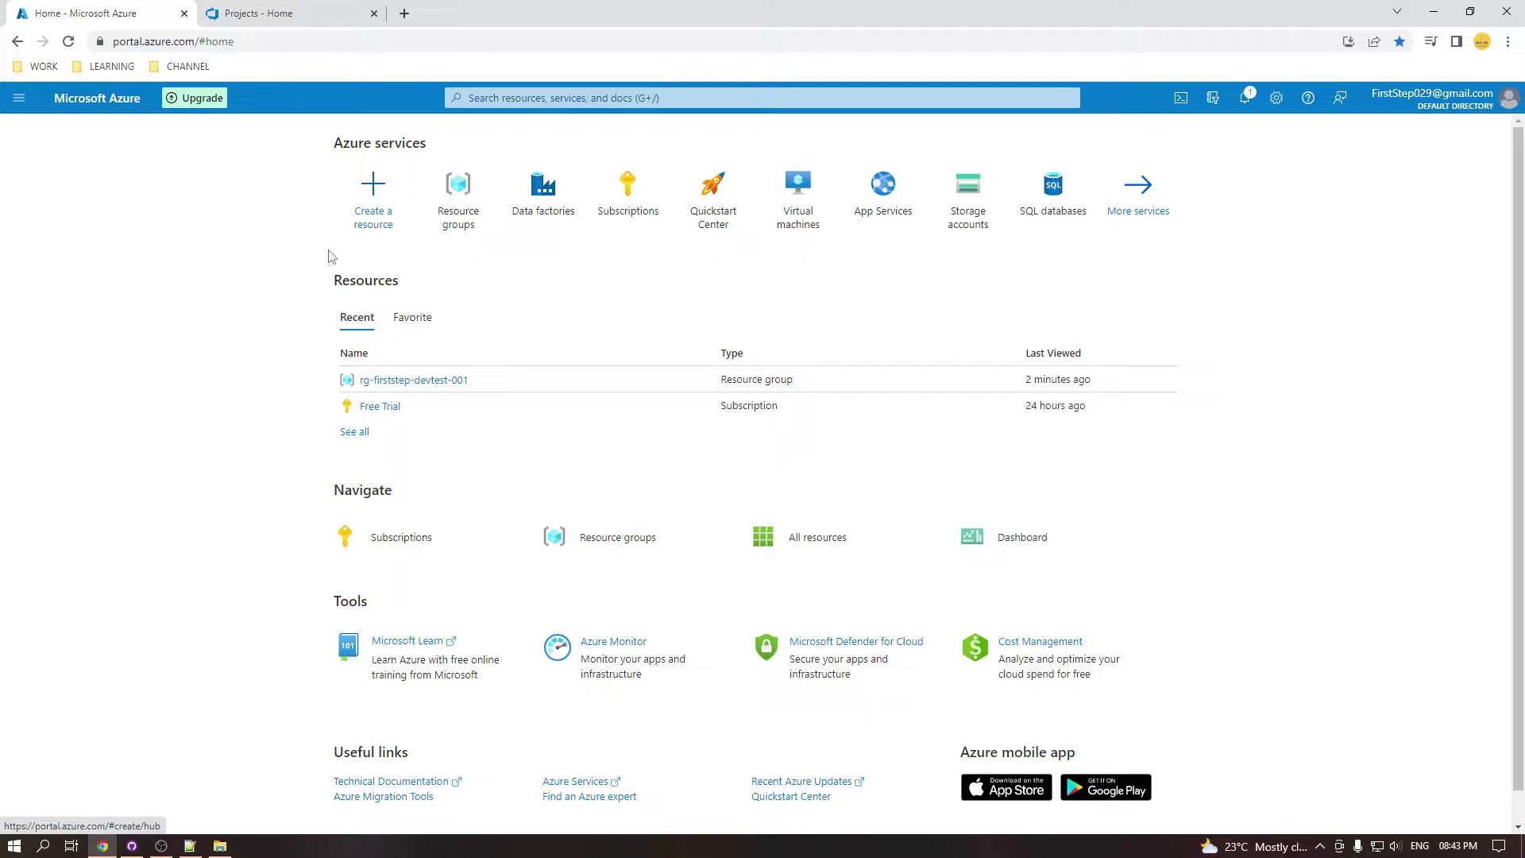
left_click(375, 194)
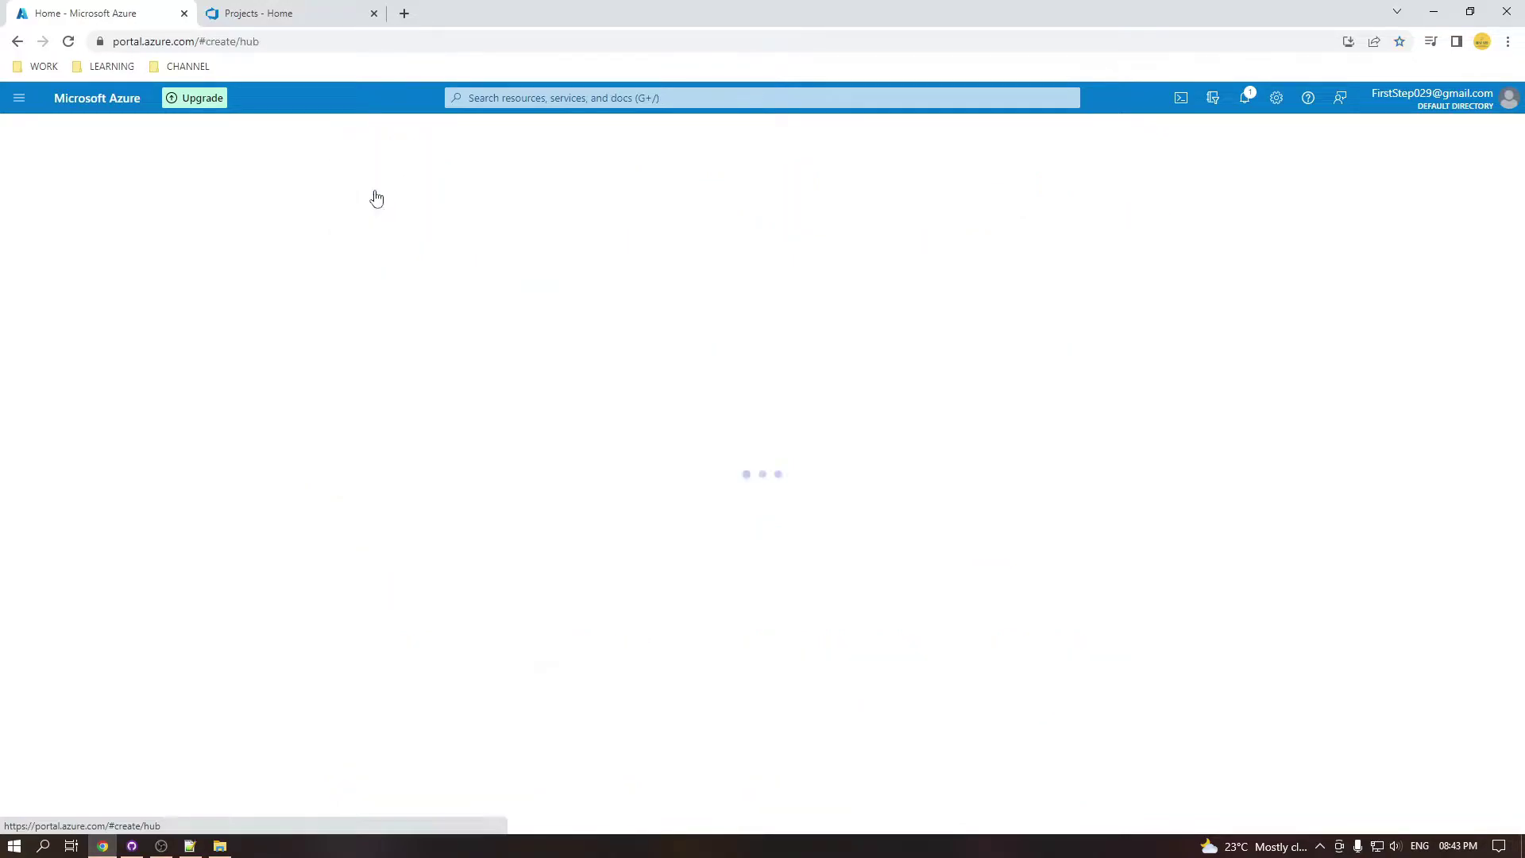
type("data faca")
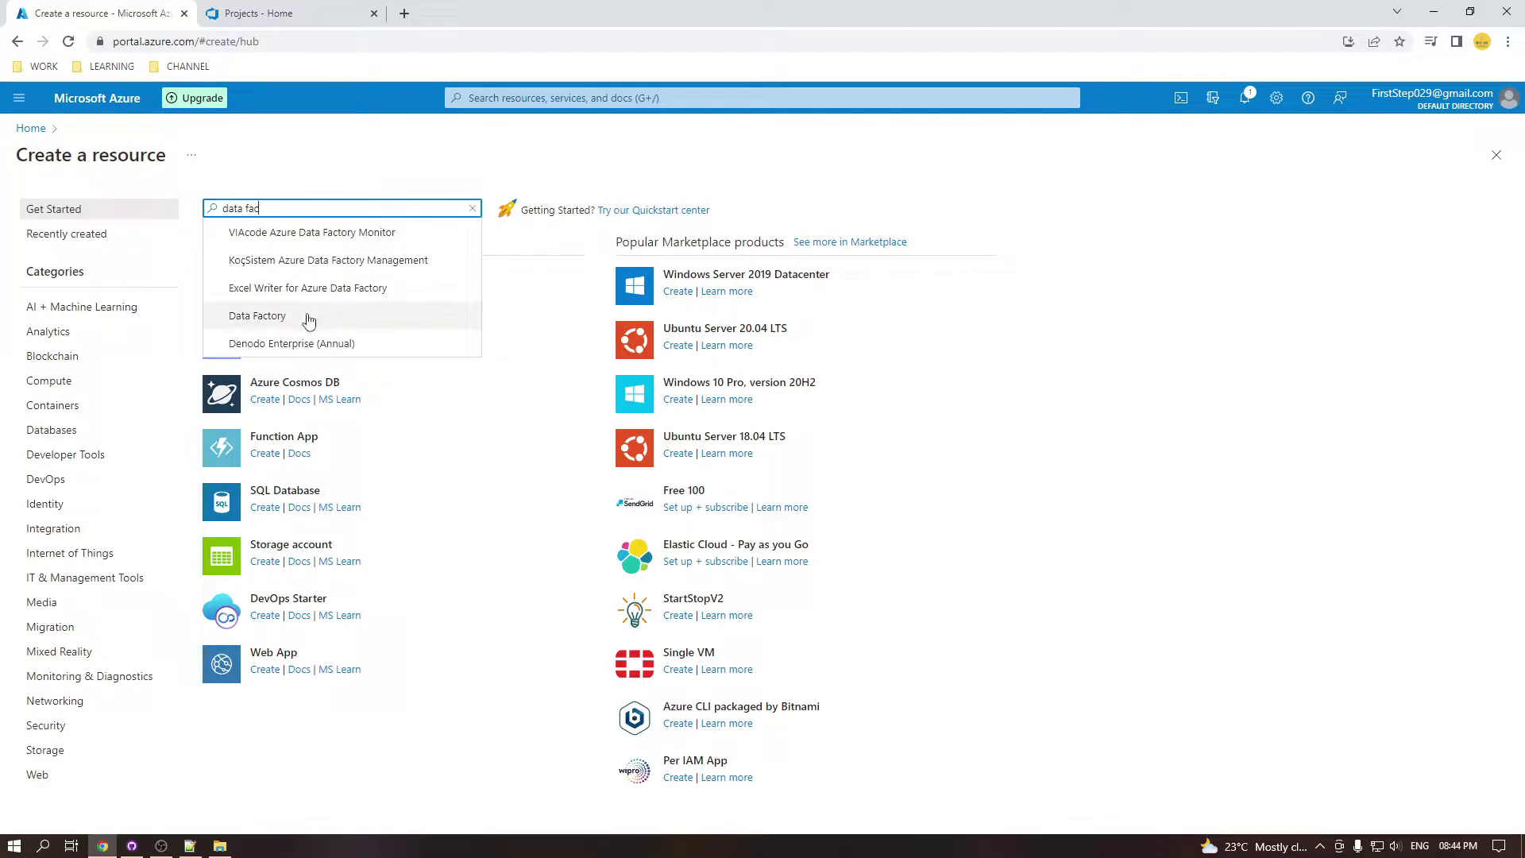
left_click(307, 316)
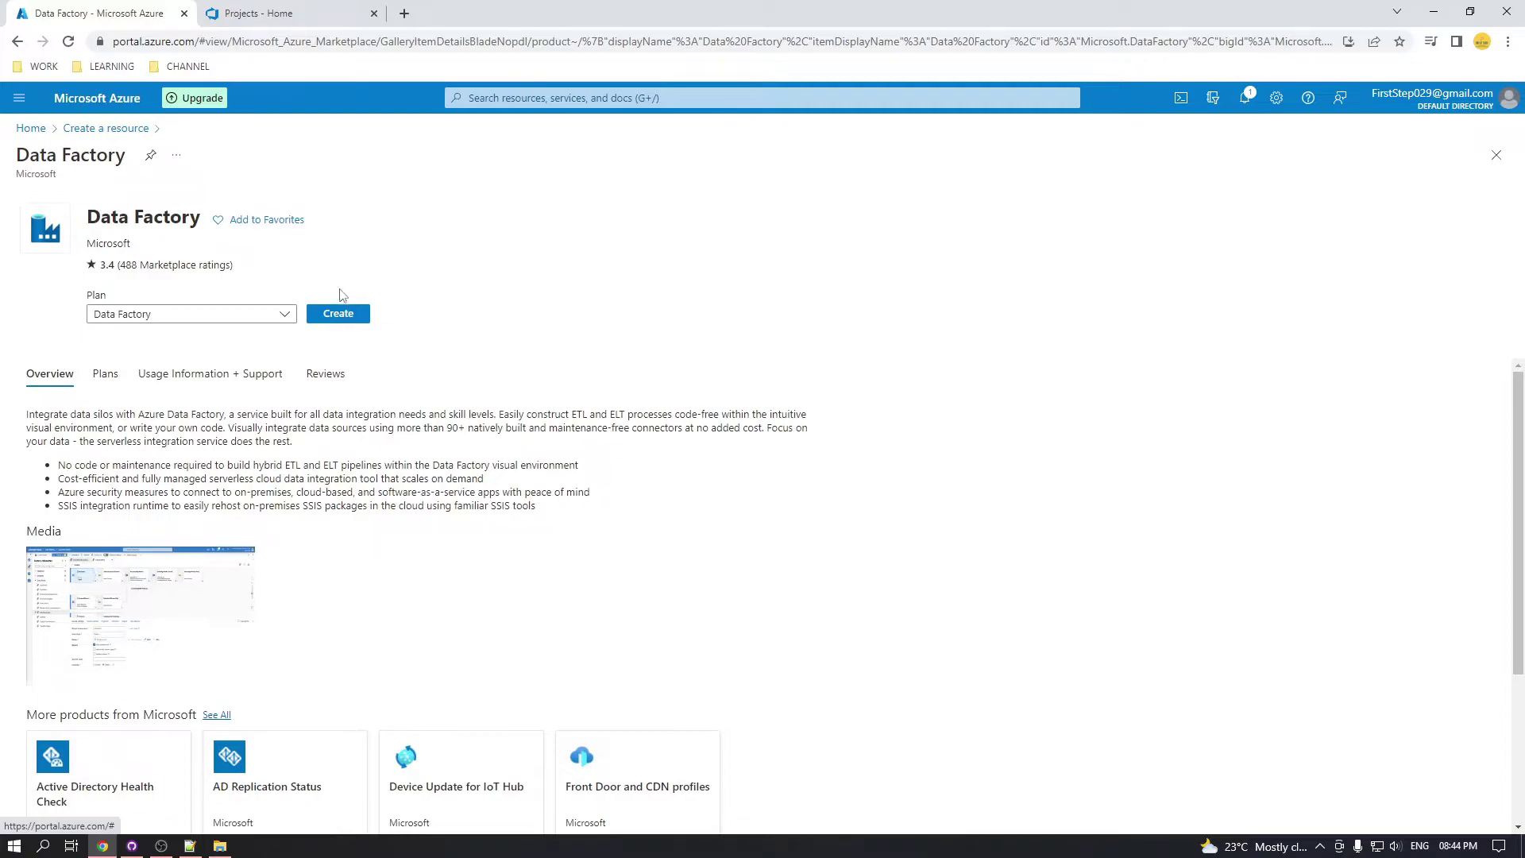
left_click(33, 130)
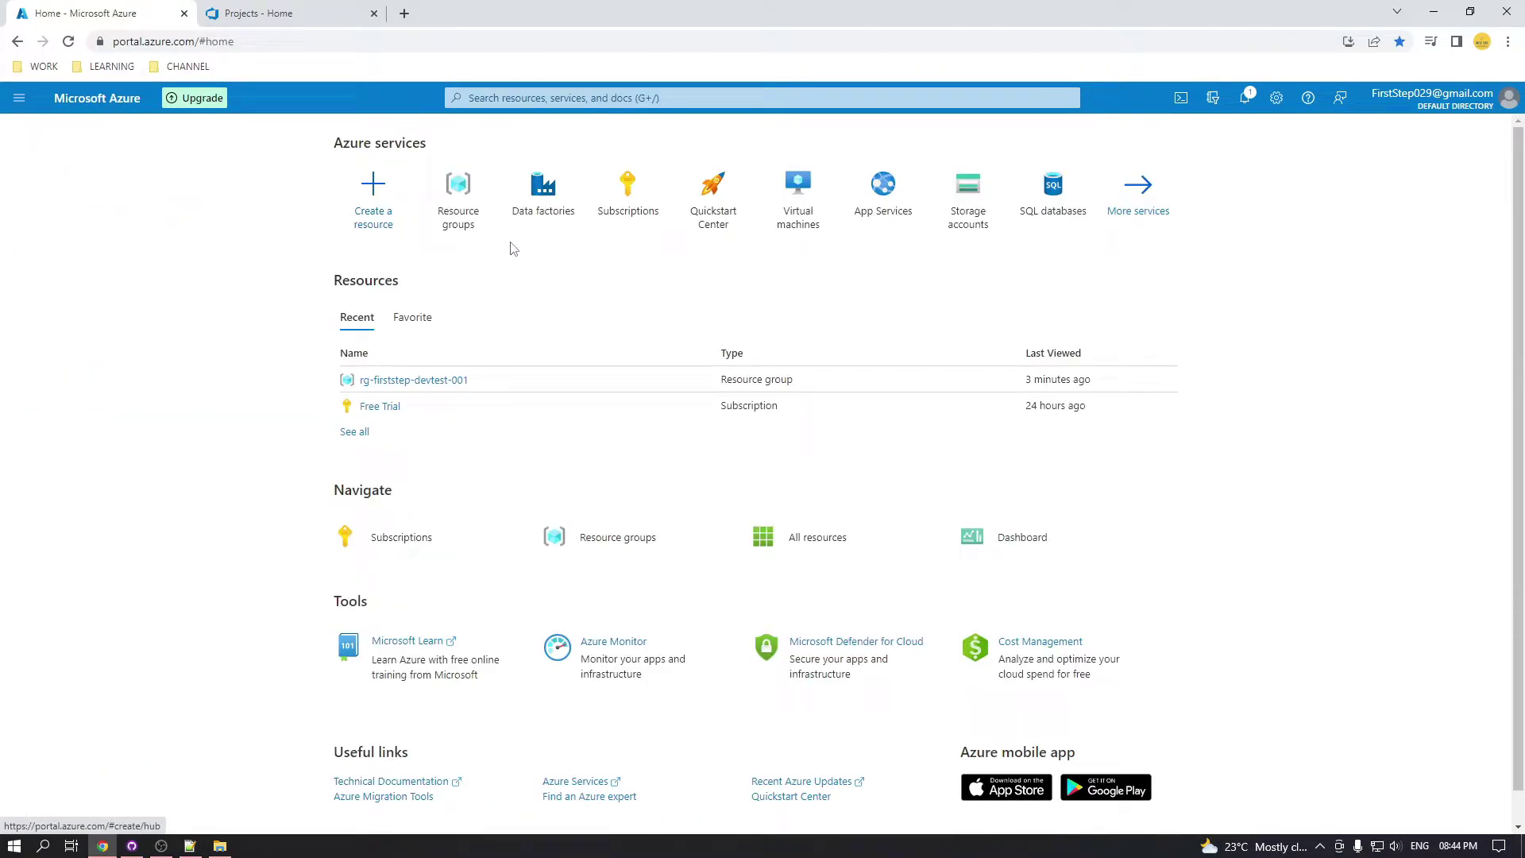
- Open the rg-firststep-devtest-001 resource group and start adding a resource to it
left_click(458, 208)
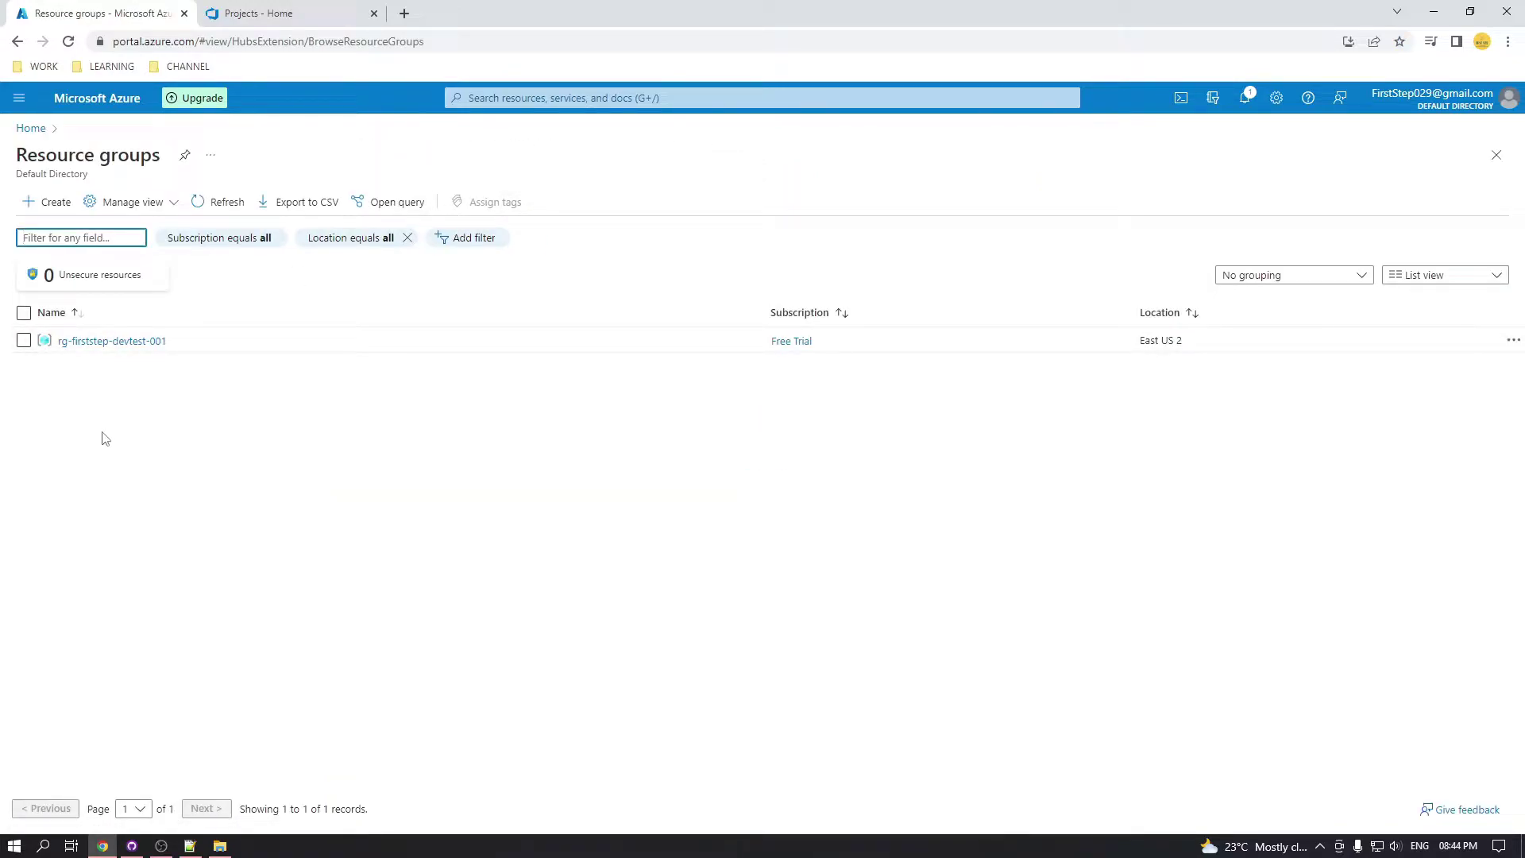
left_click(120, 343)
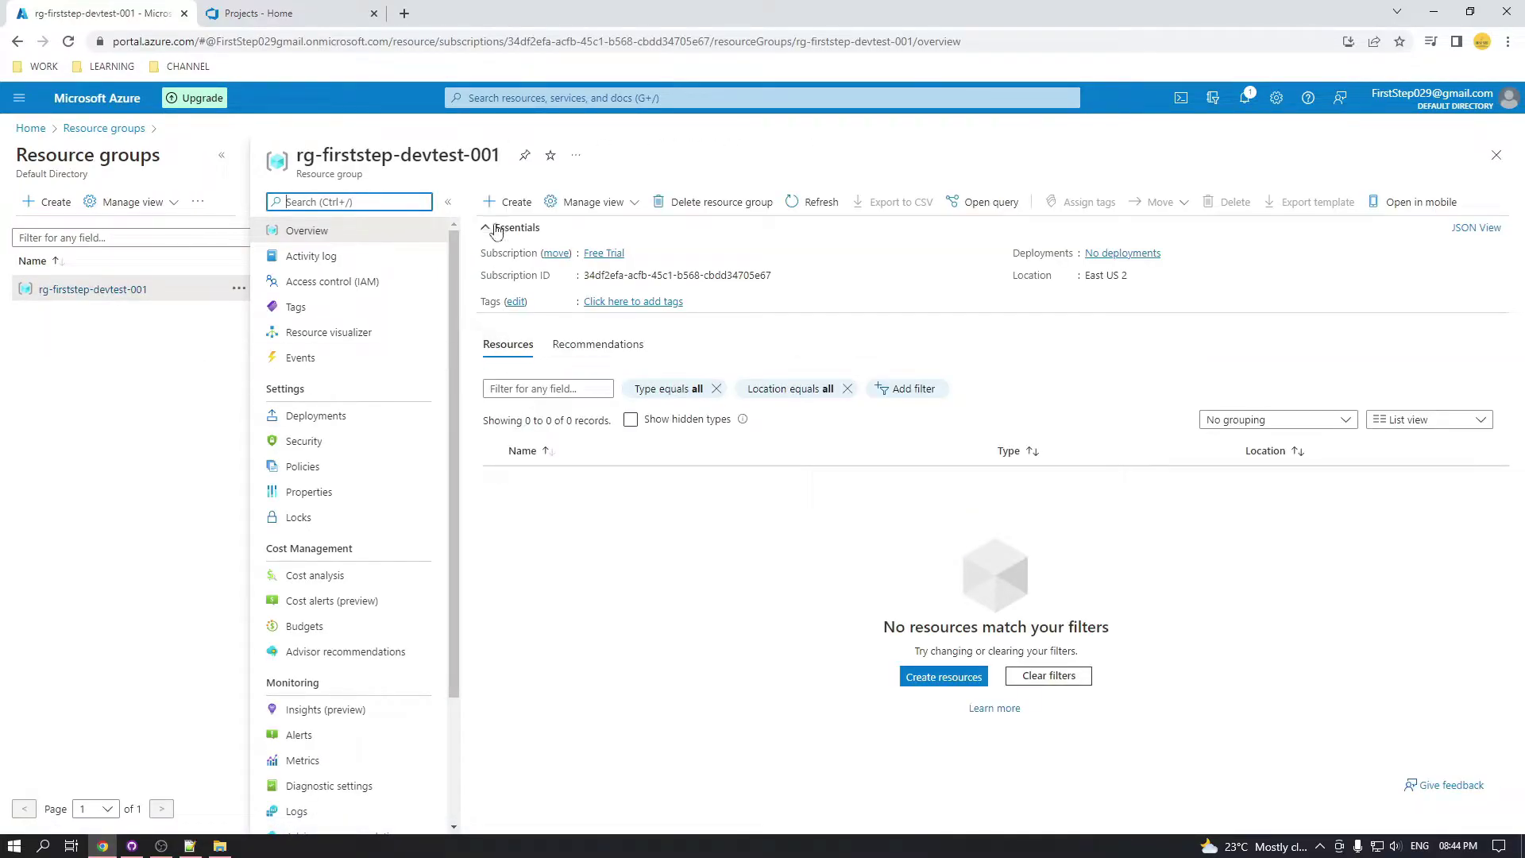
left_click(506, 205)
- Find Microsoft's Data Factory offering in the Marketplace and start creating it
type("da")
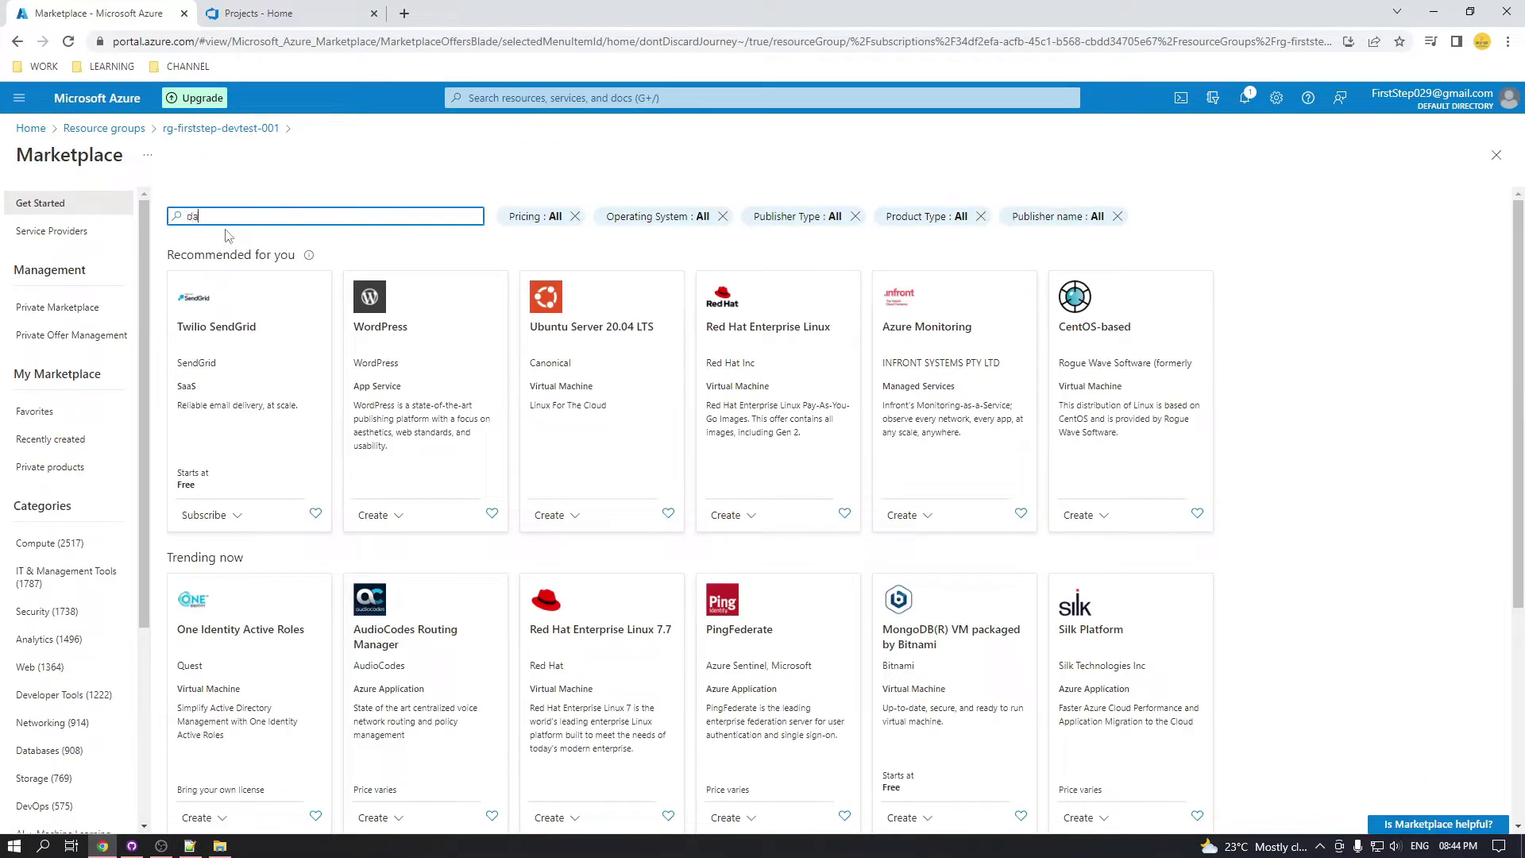
type("ta tac")
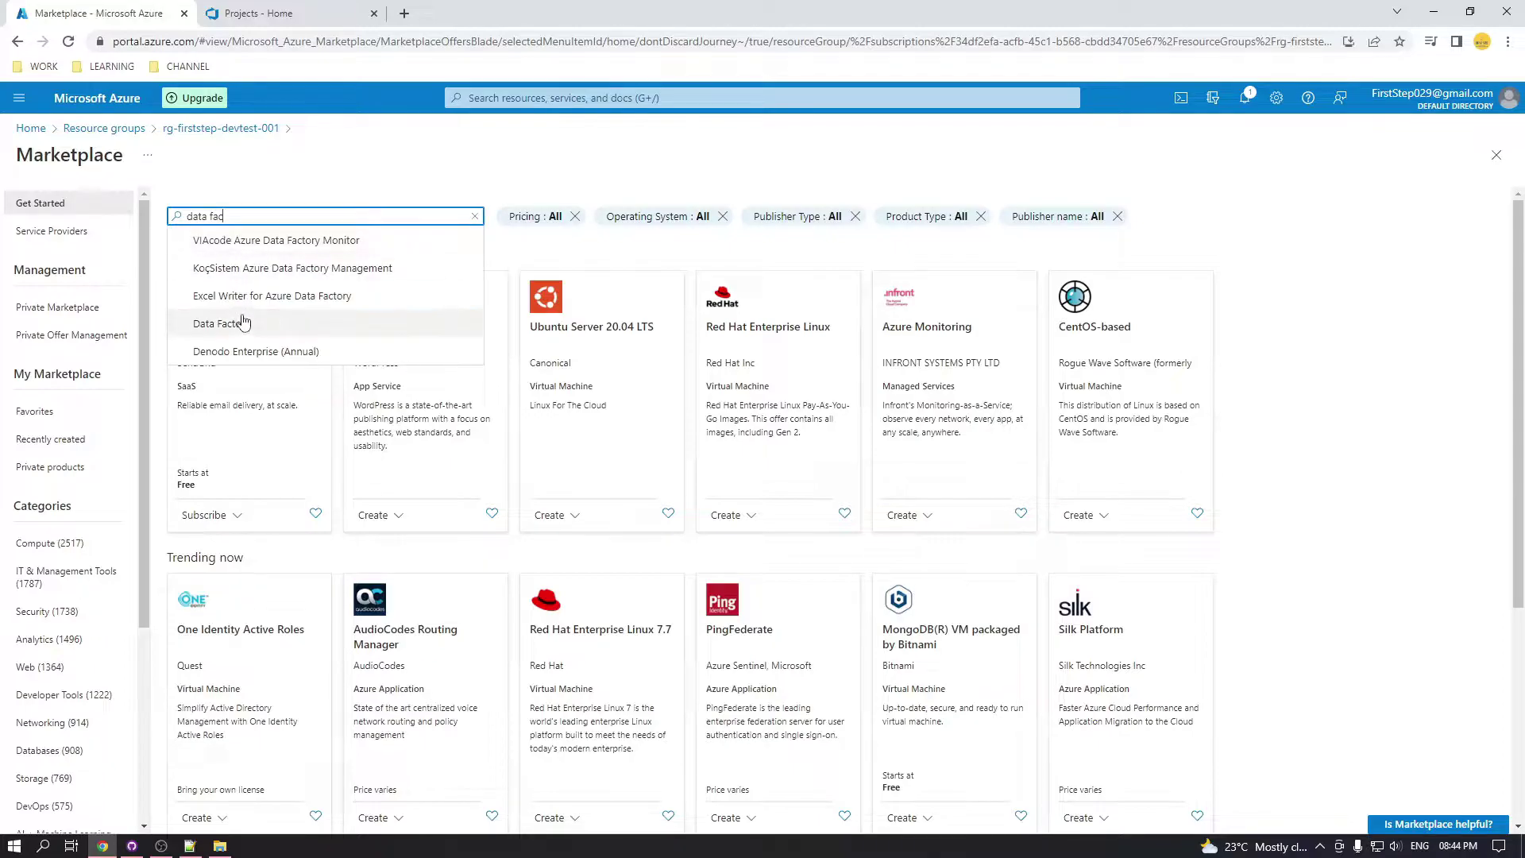
left_click(247, 319)
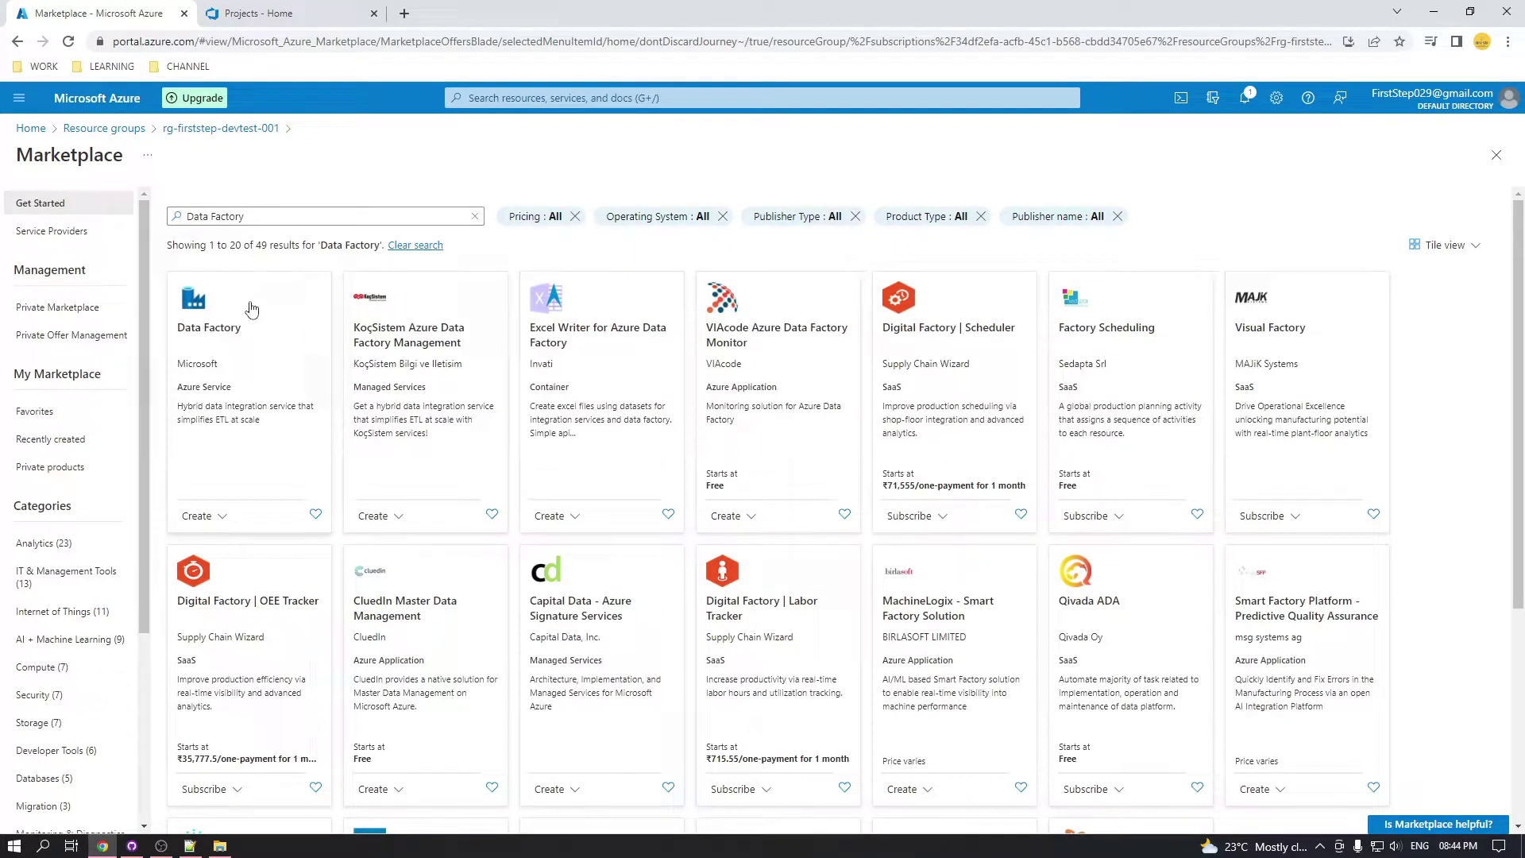
left_click(250, 351)
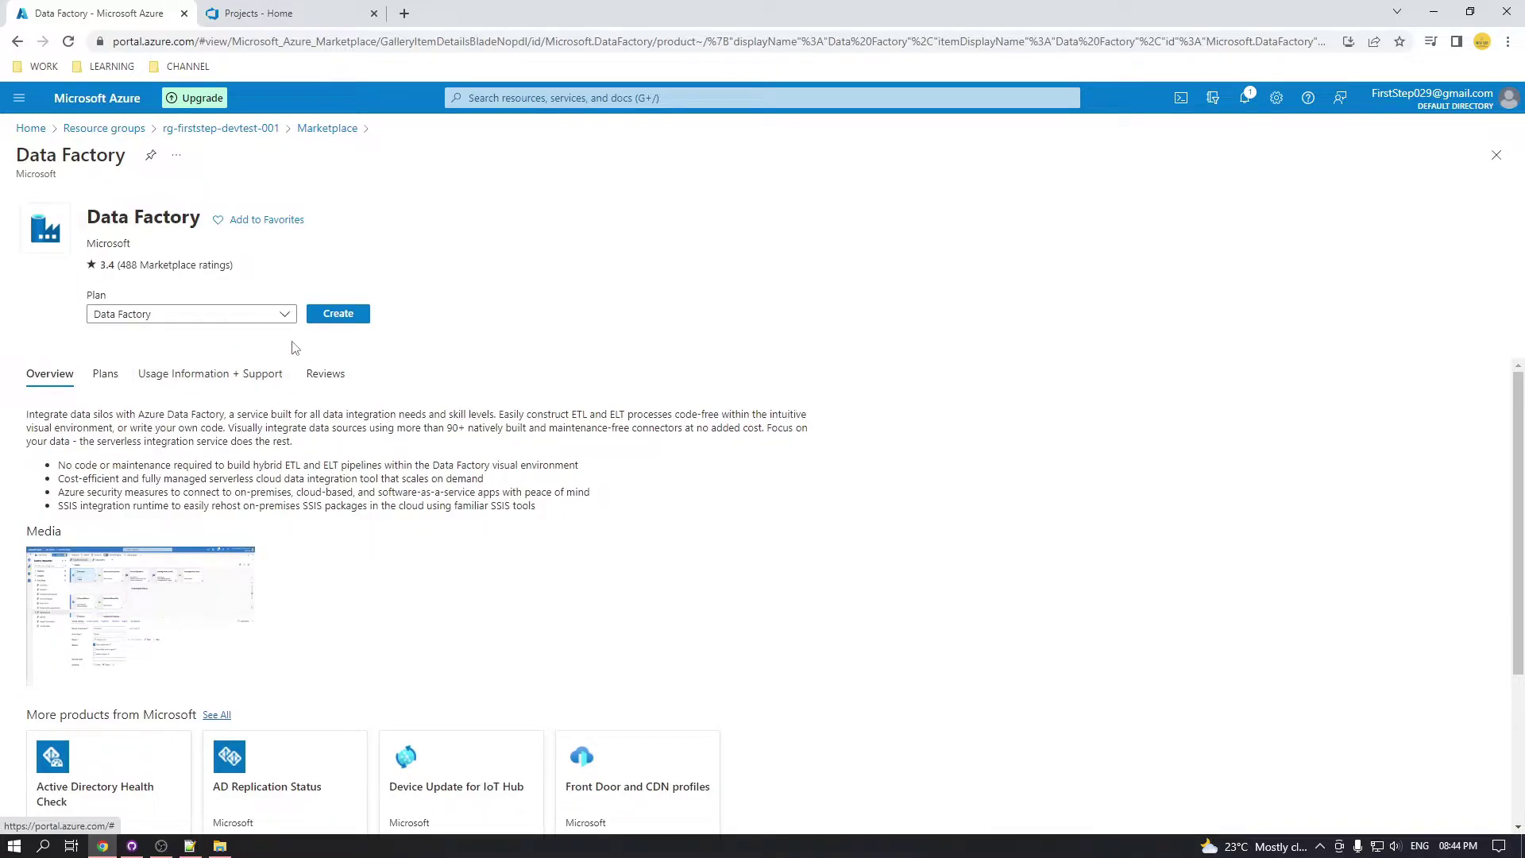
left_click(332, 318)
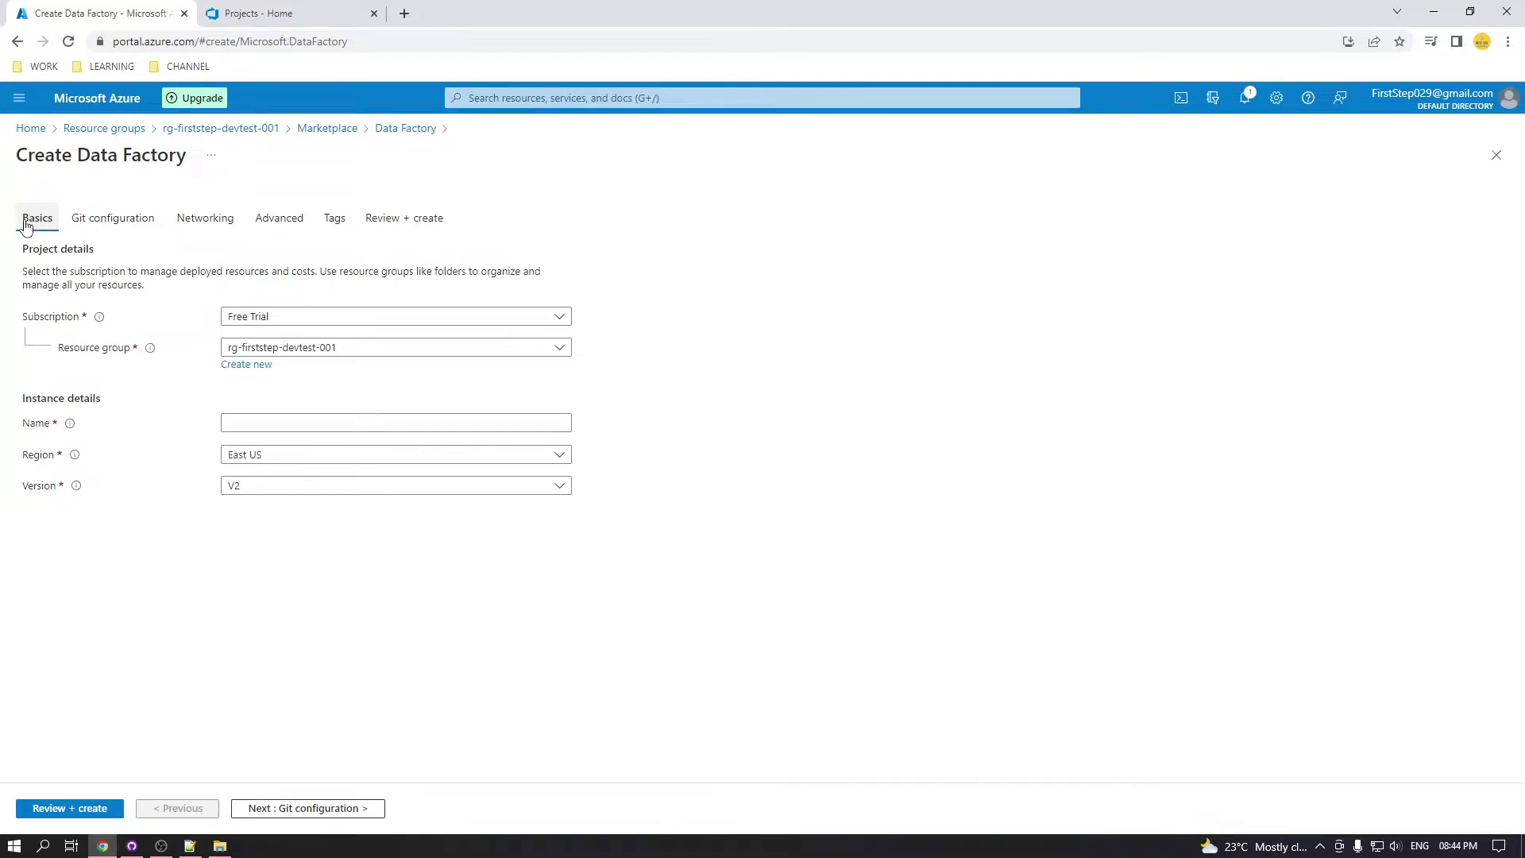
- Select the Free Trial subscription and the rg-firststep-devtest-001 resource group for the data factory
left_click(561, 317)
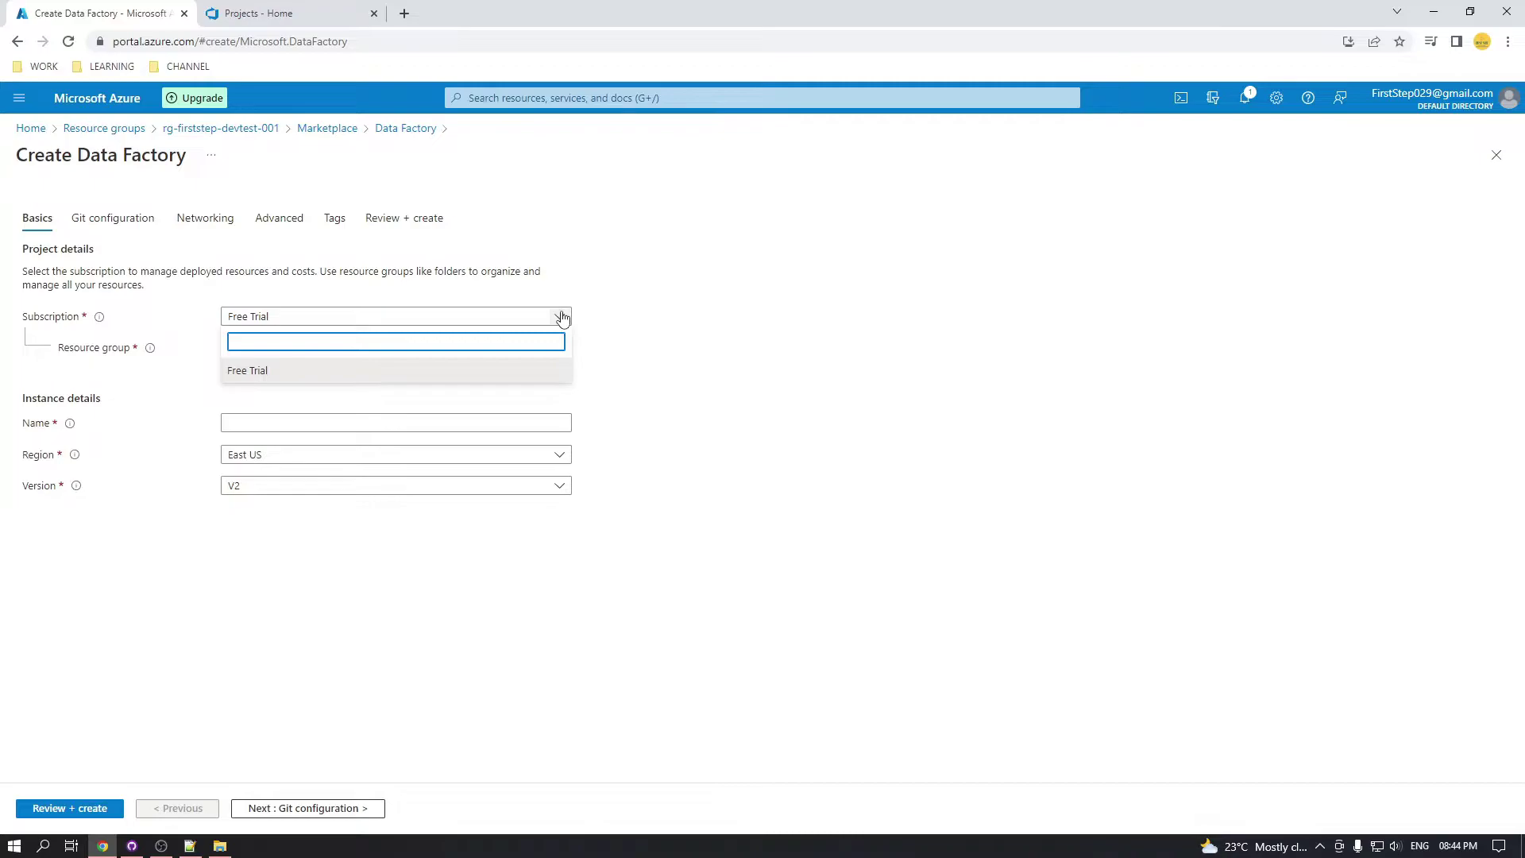
left_click(554, 373)
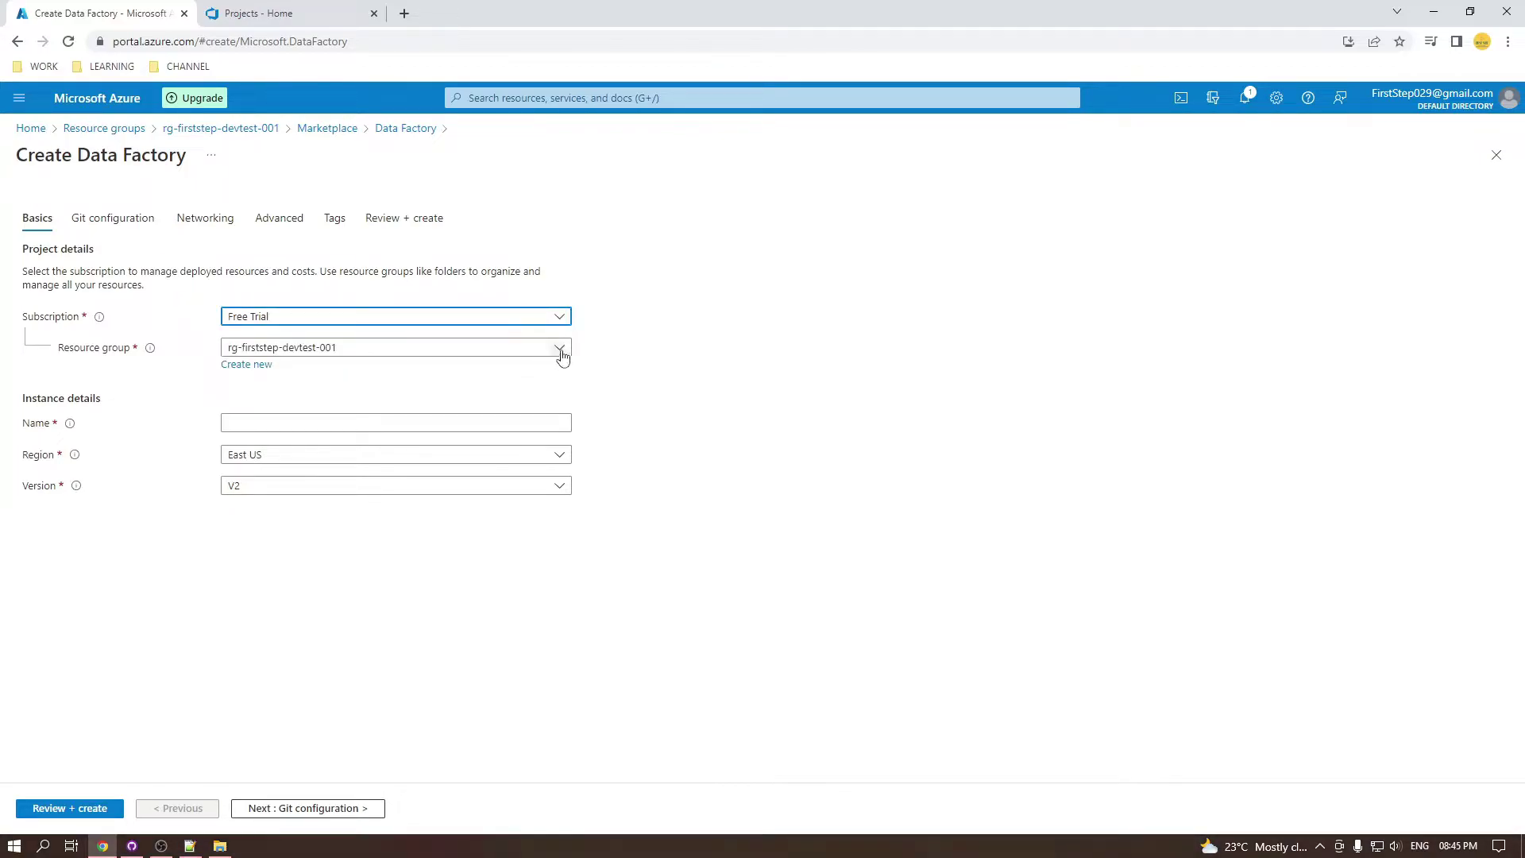
left_click(561, 356)
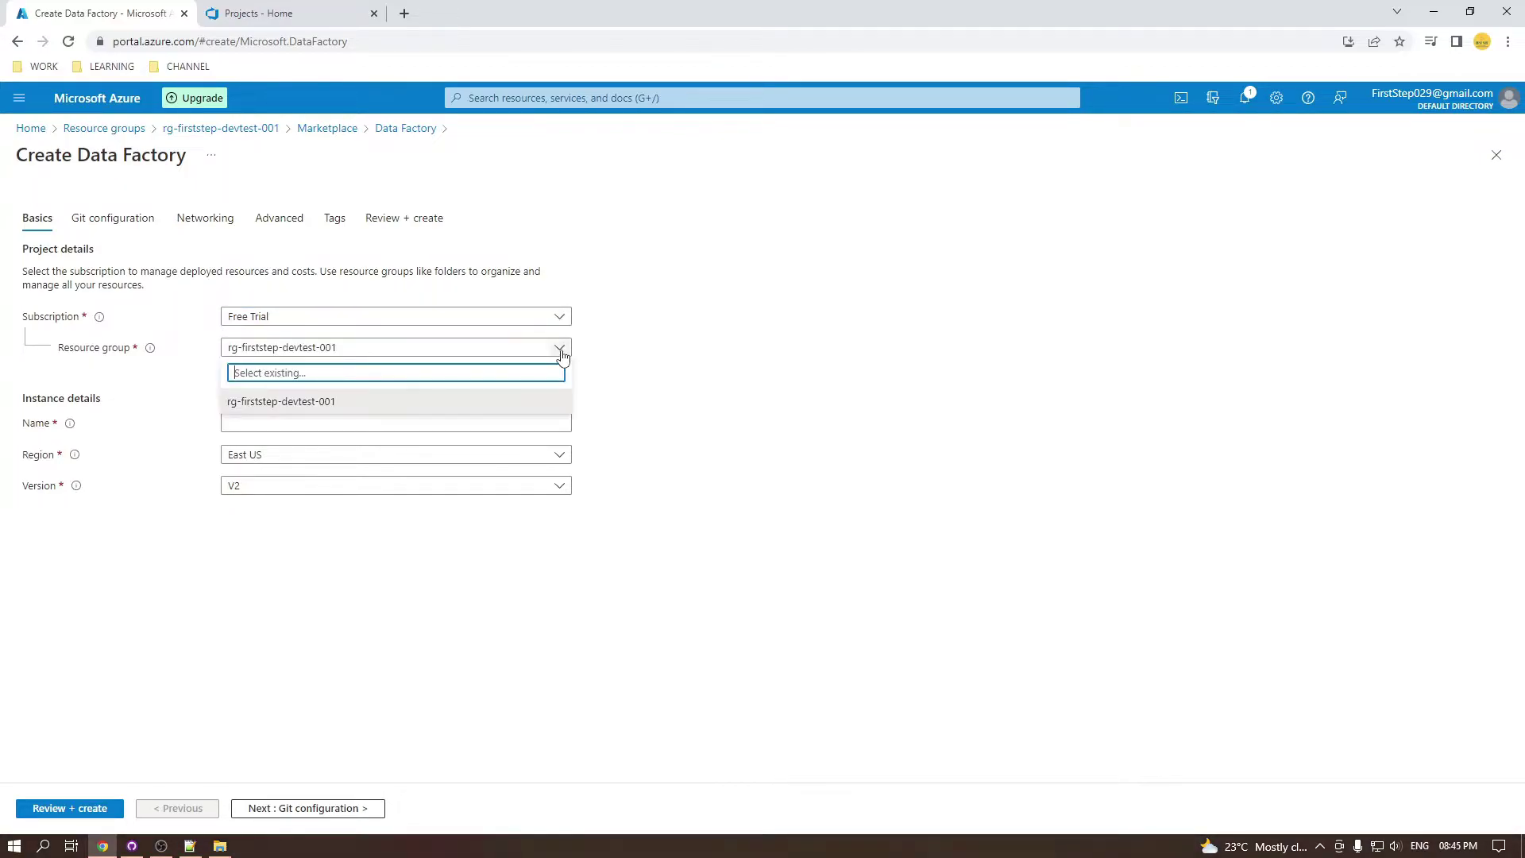
left_click(536, 406)
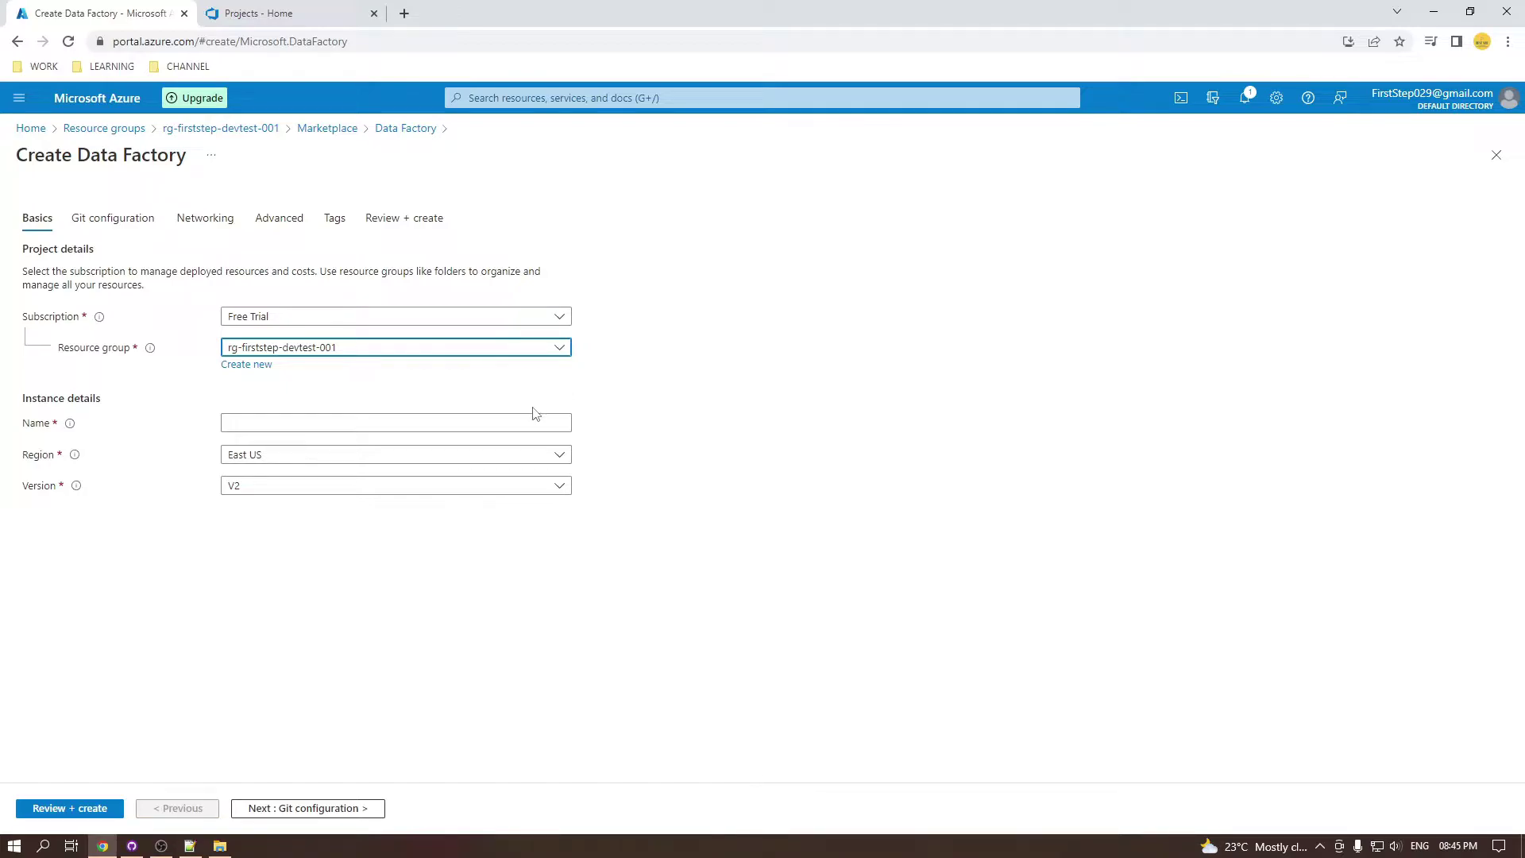
- Name the data factory adf-firststep-devtest-eastus2-001
left_click(394, 421)
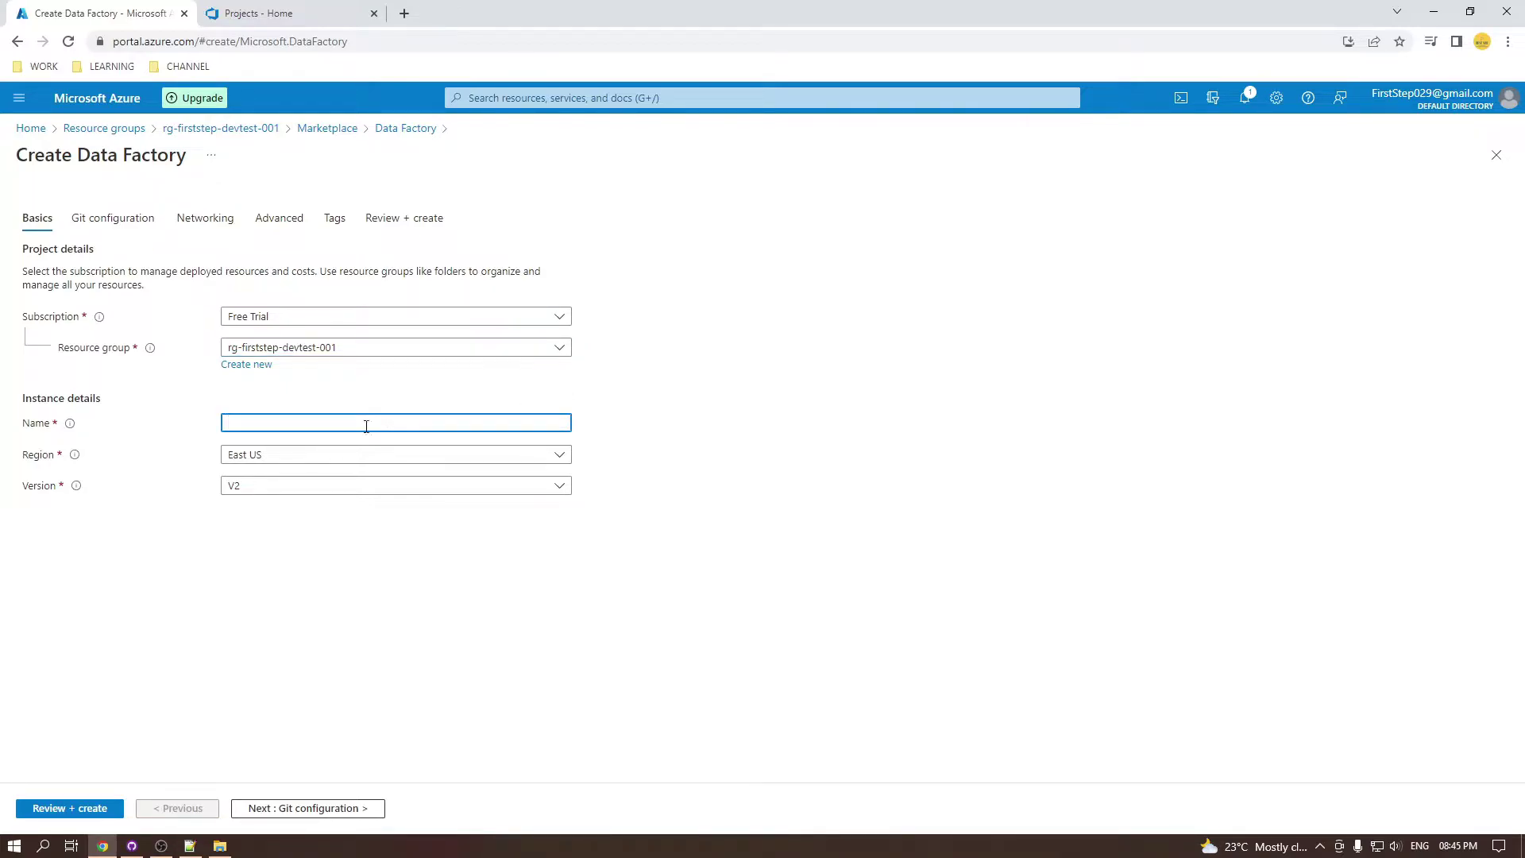
type("adf")
type("fin")
key("BackSpace")
type("rststep")
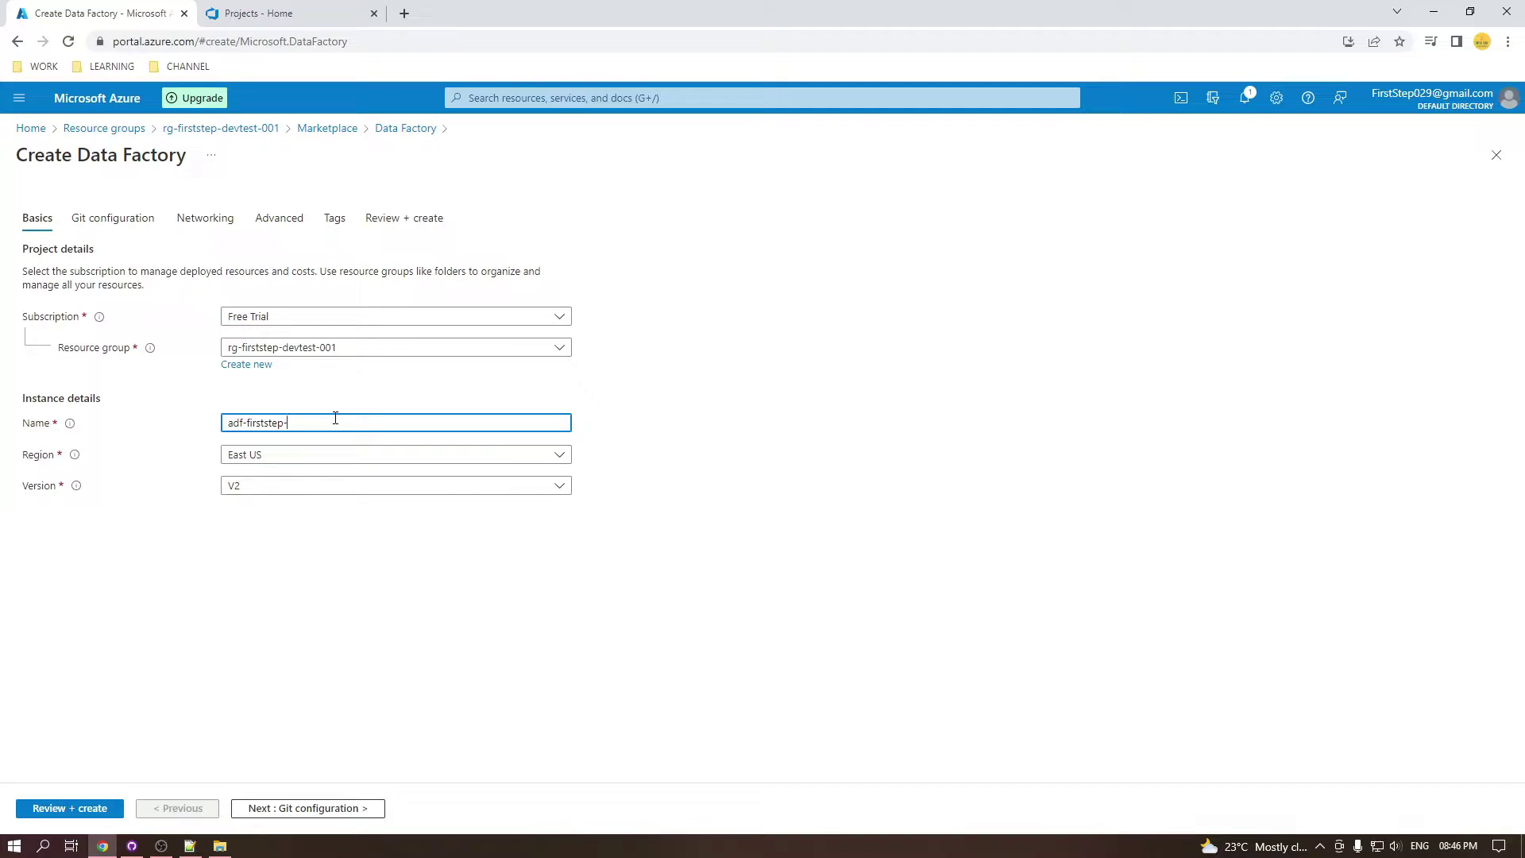
type("-evtest")
key("ctrl+shift+Left")
type("devtest")
type("eastus2-001")
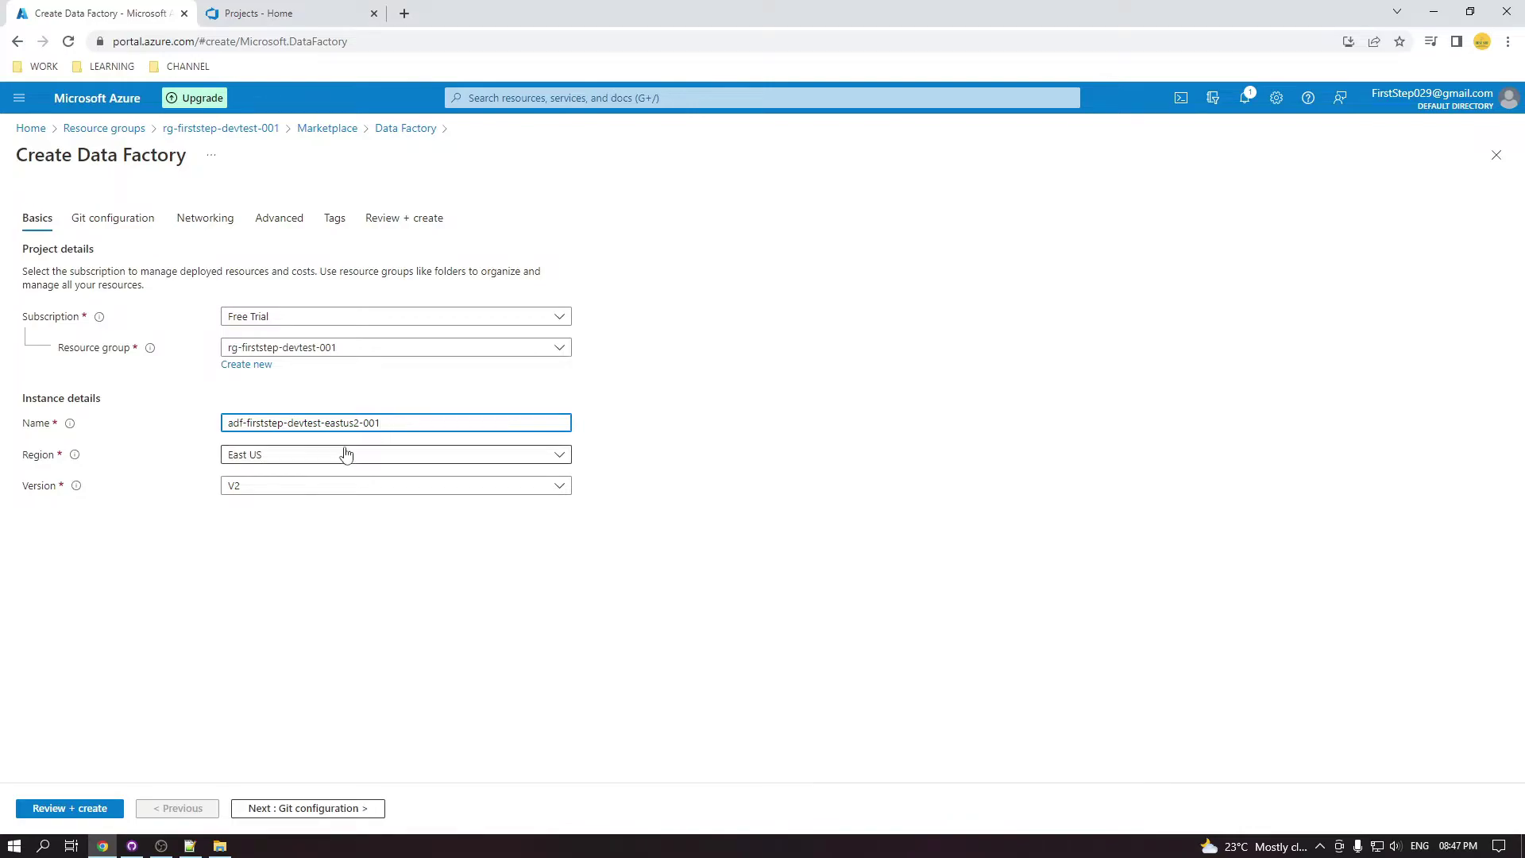
key("Tab")
- Set the region to East US 2 with version V2, and proceed to the Git configuration
left_click(333, 470)
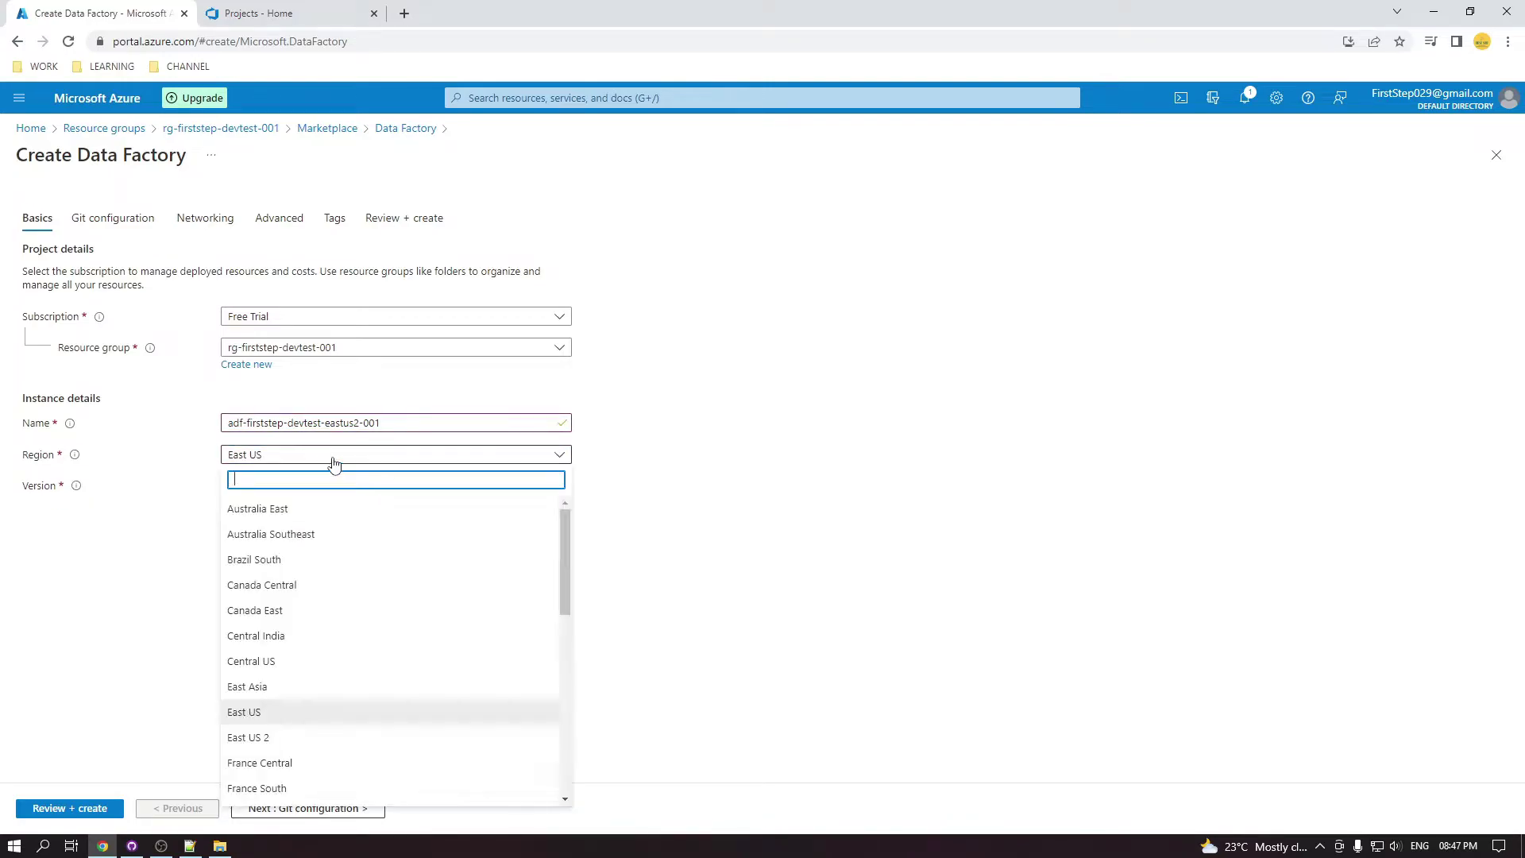
left_click(310, 728)
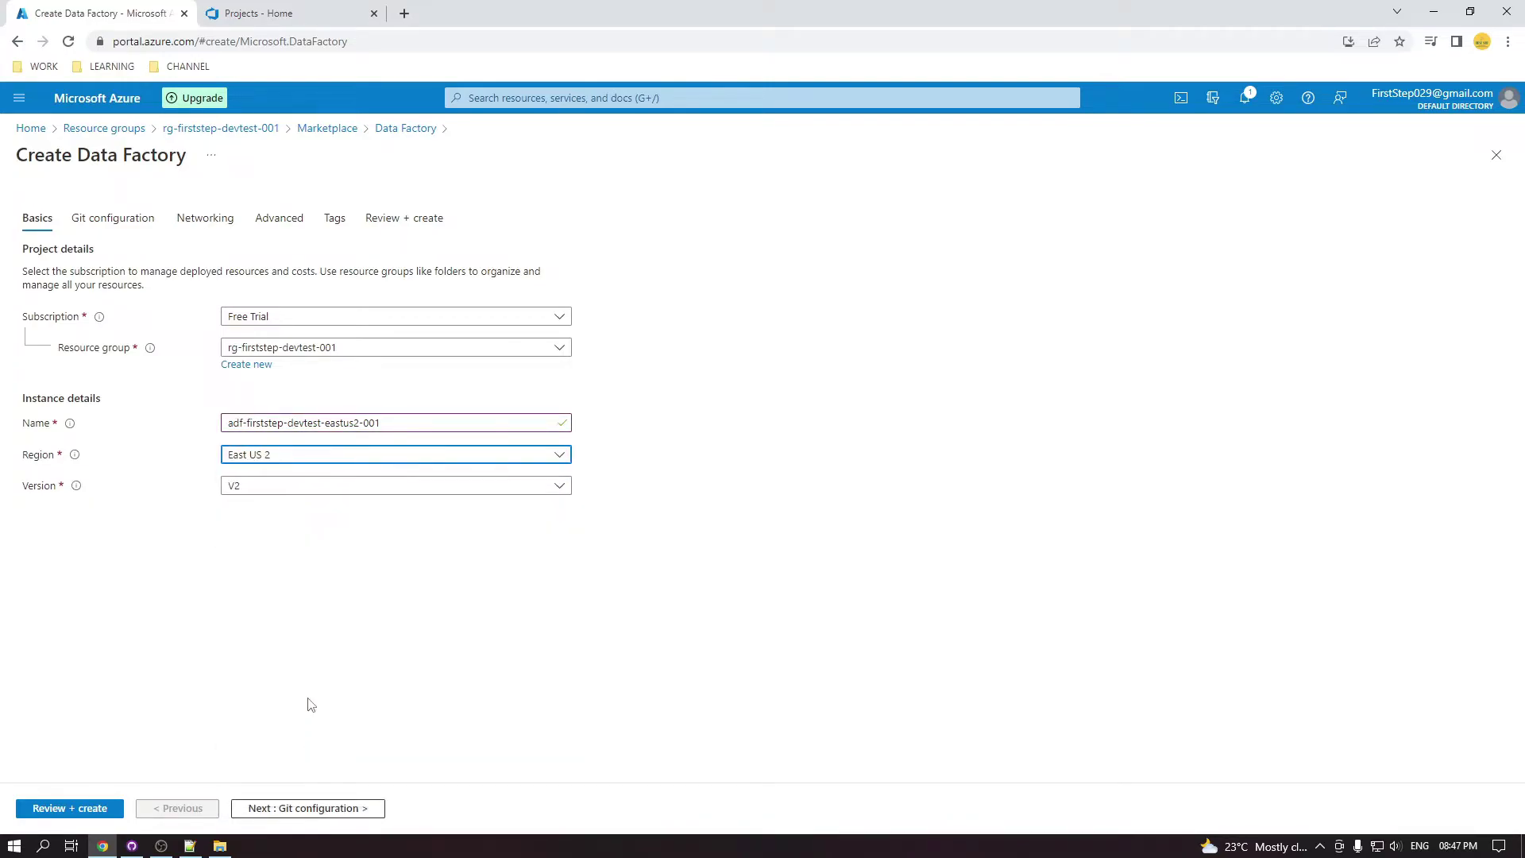
left_click(298, 487)
left_click(294, 509)
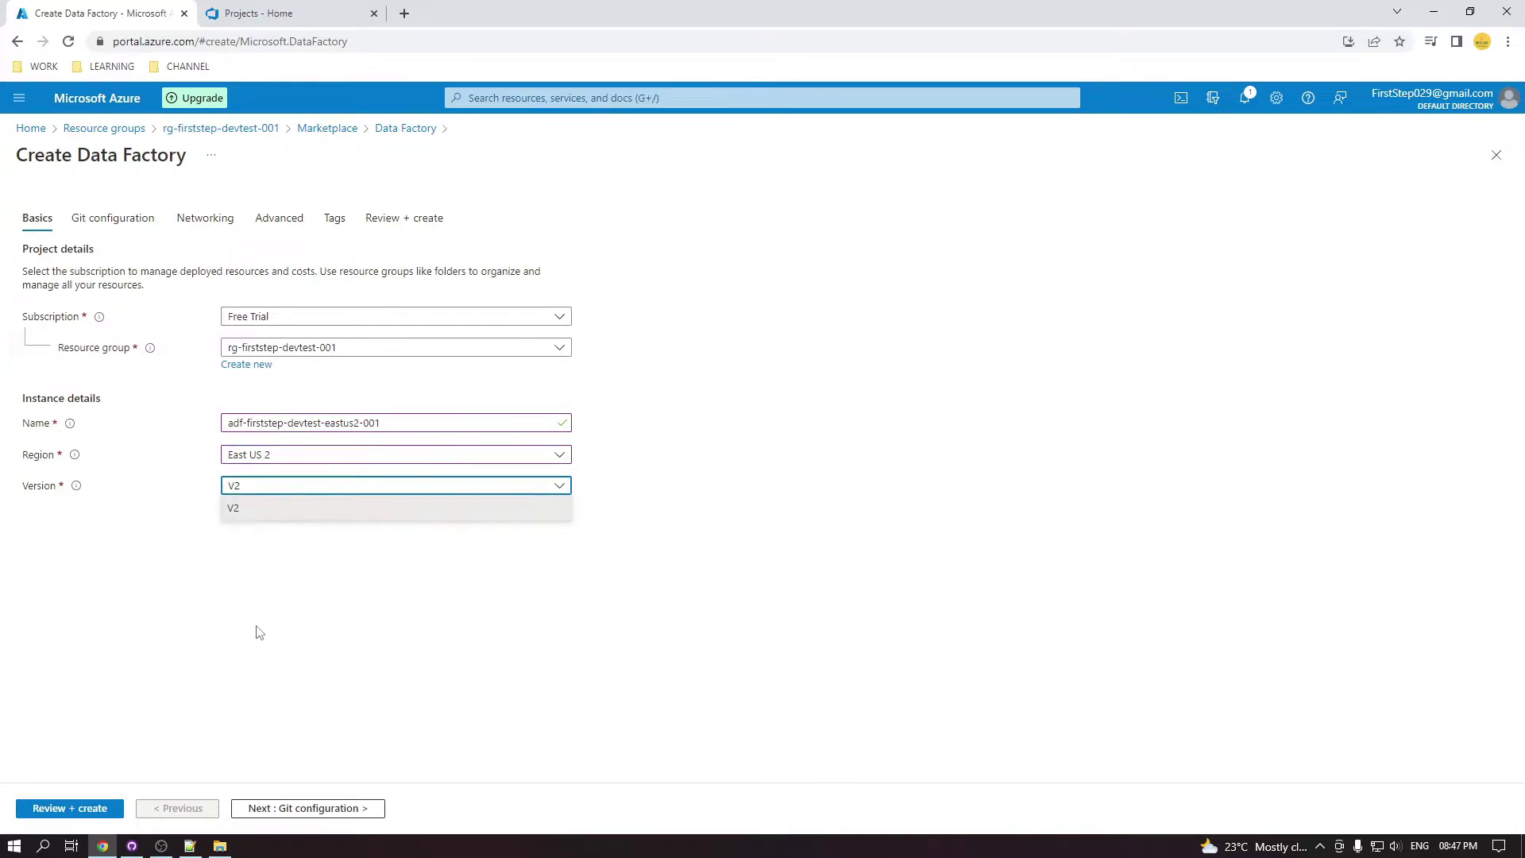
left_click(294, 808)
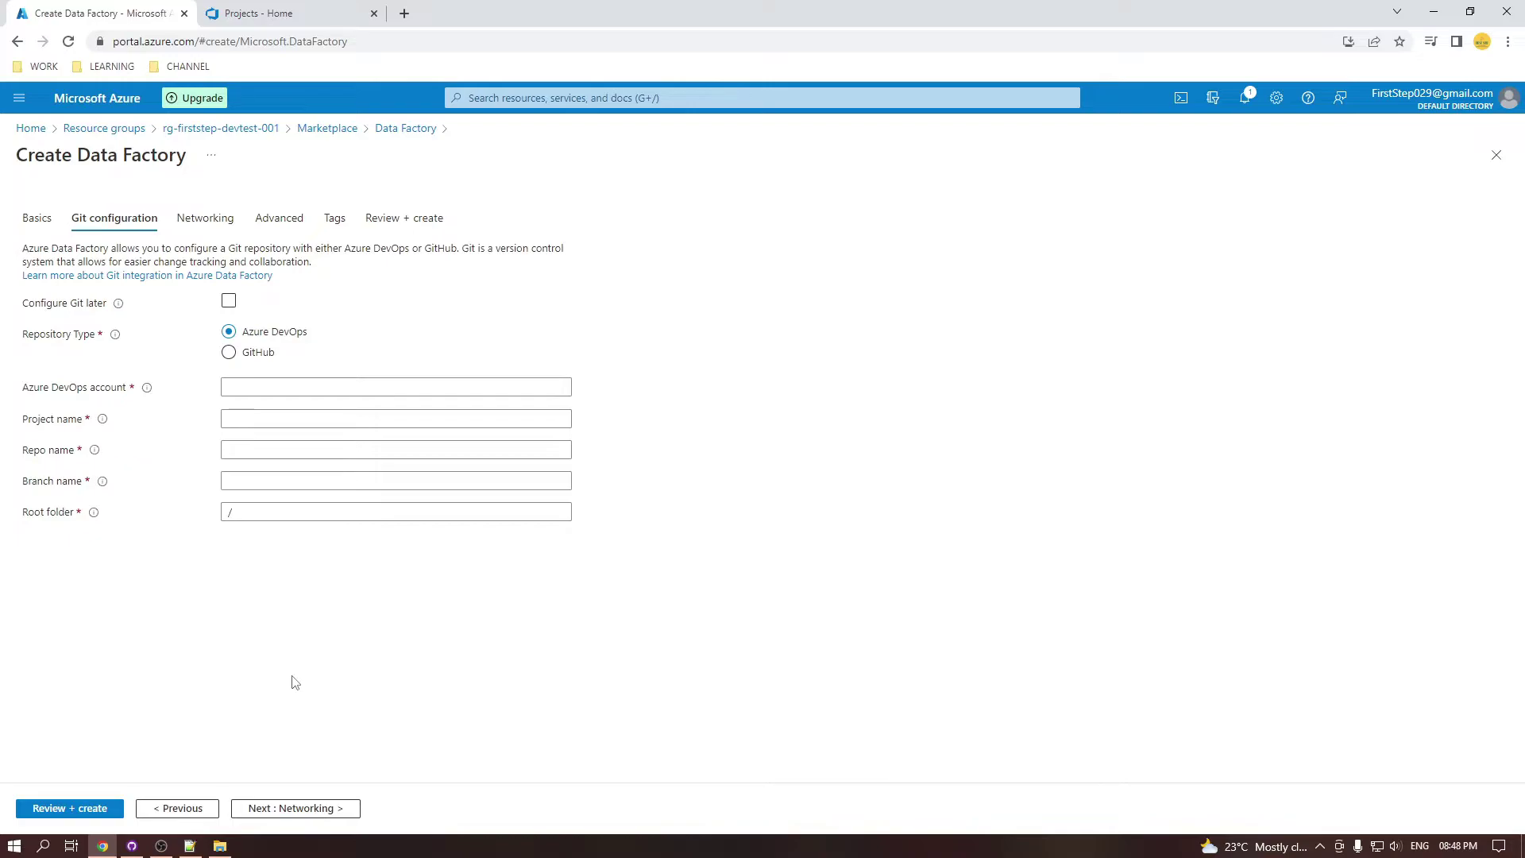
- Switch to Azure DevOps and compare its organization and project with the account and project fields of the Git configuration
left_click(259, 15)
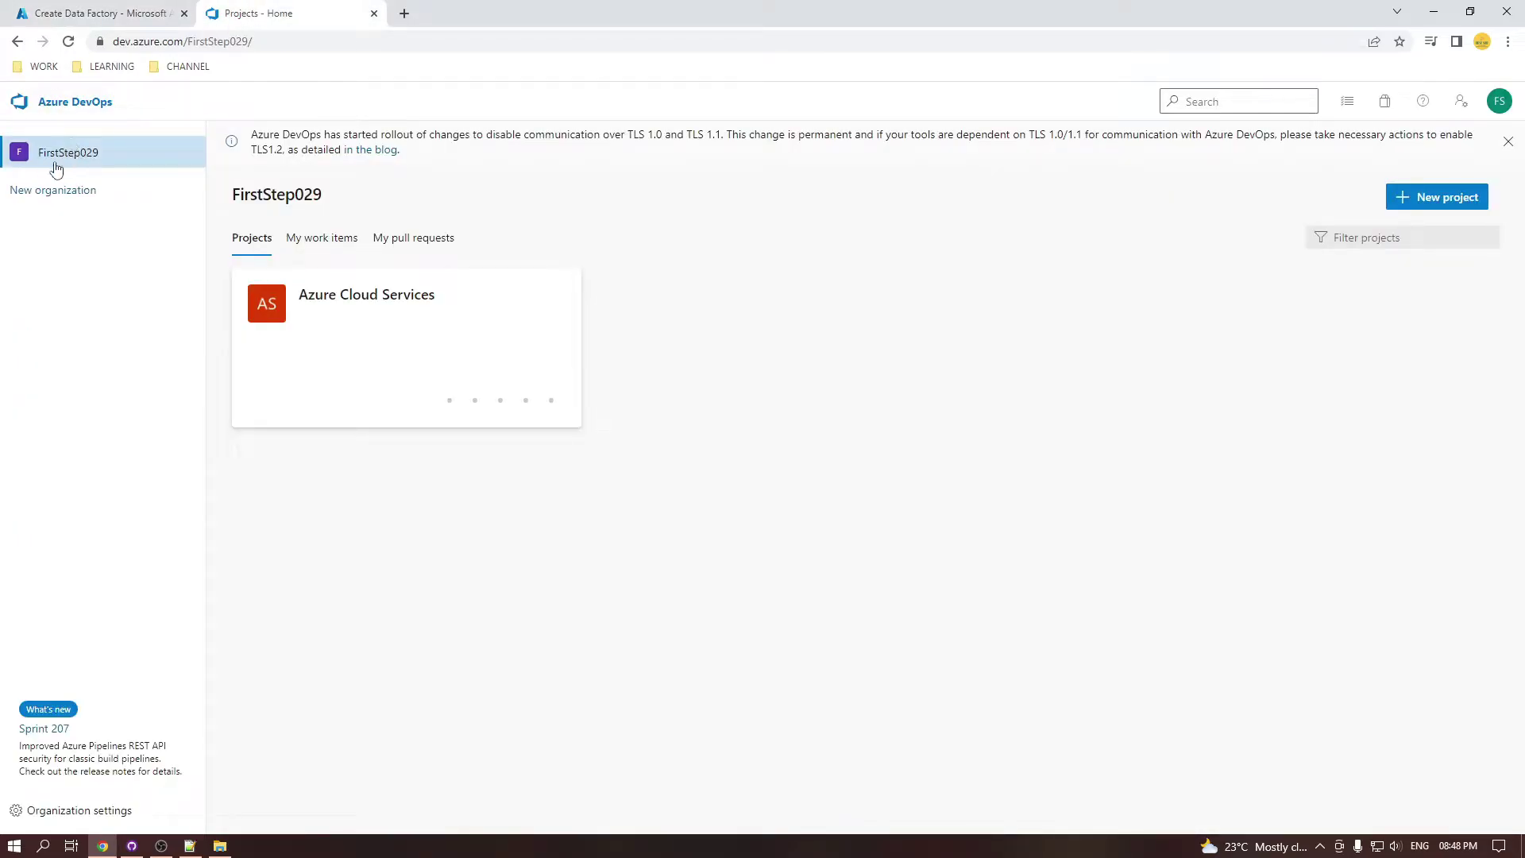
key("ctrl+Tab")
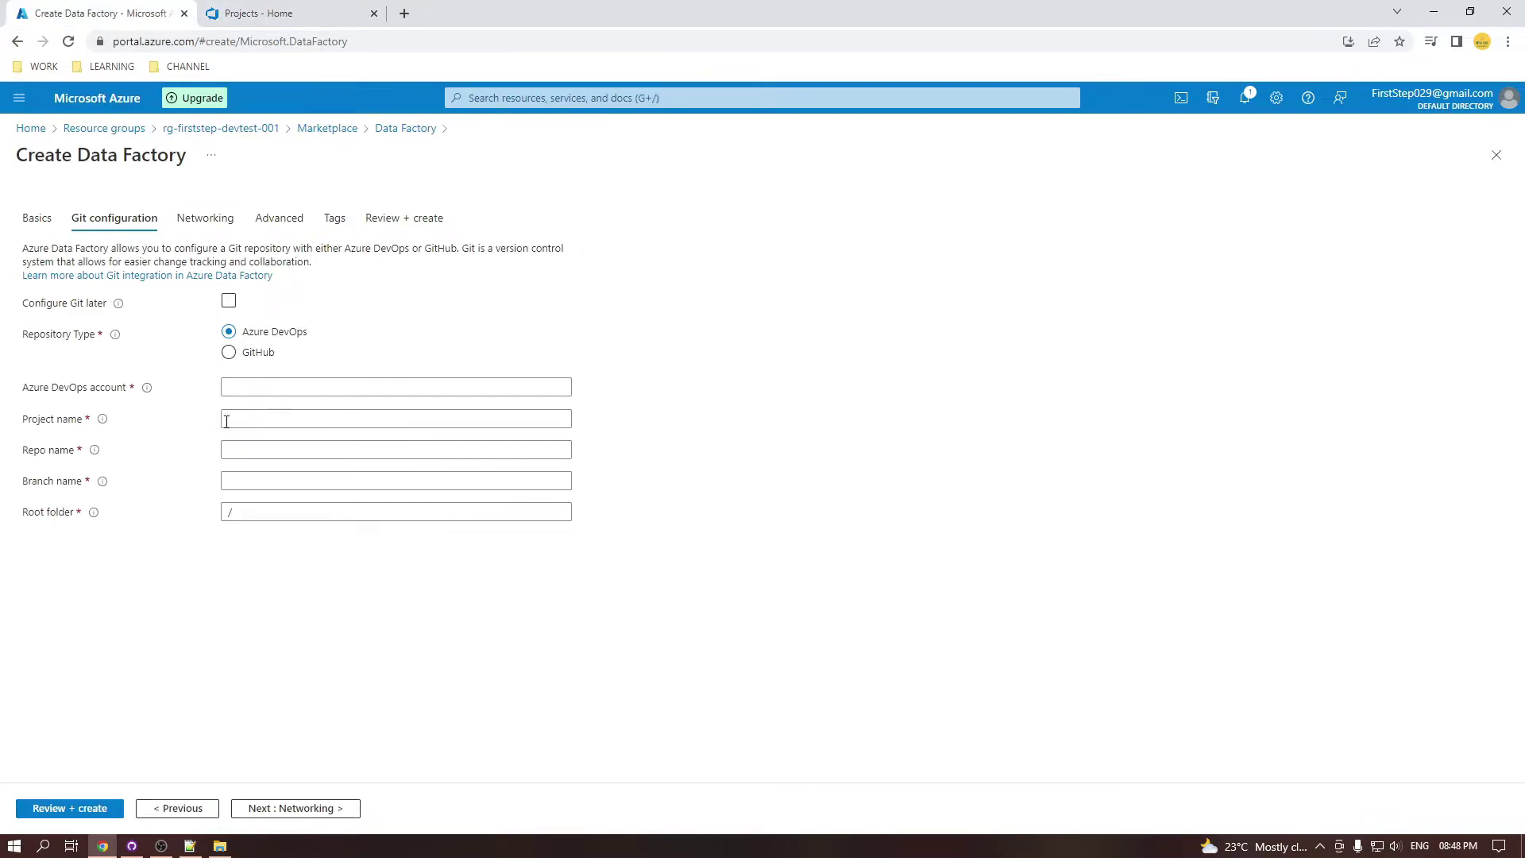
key("ctrl+Tab")
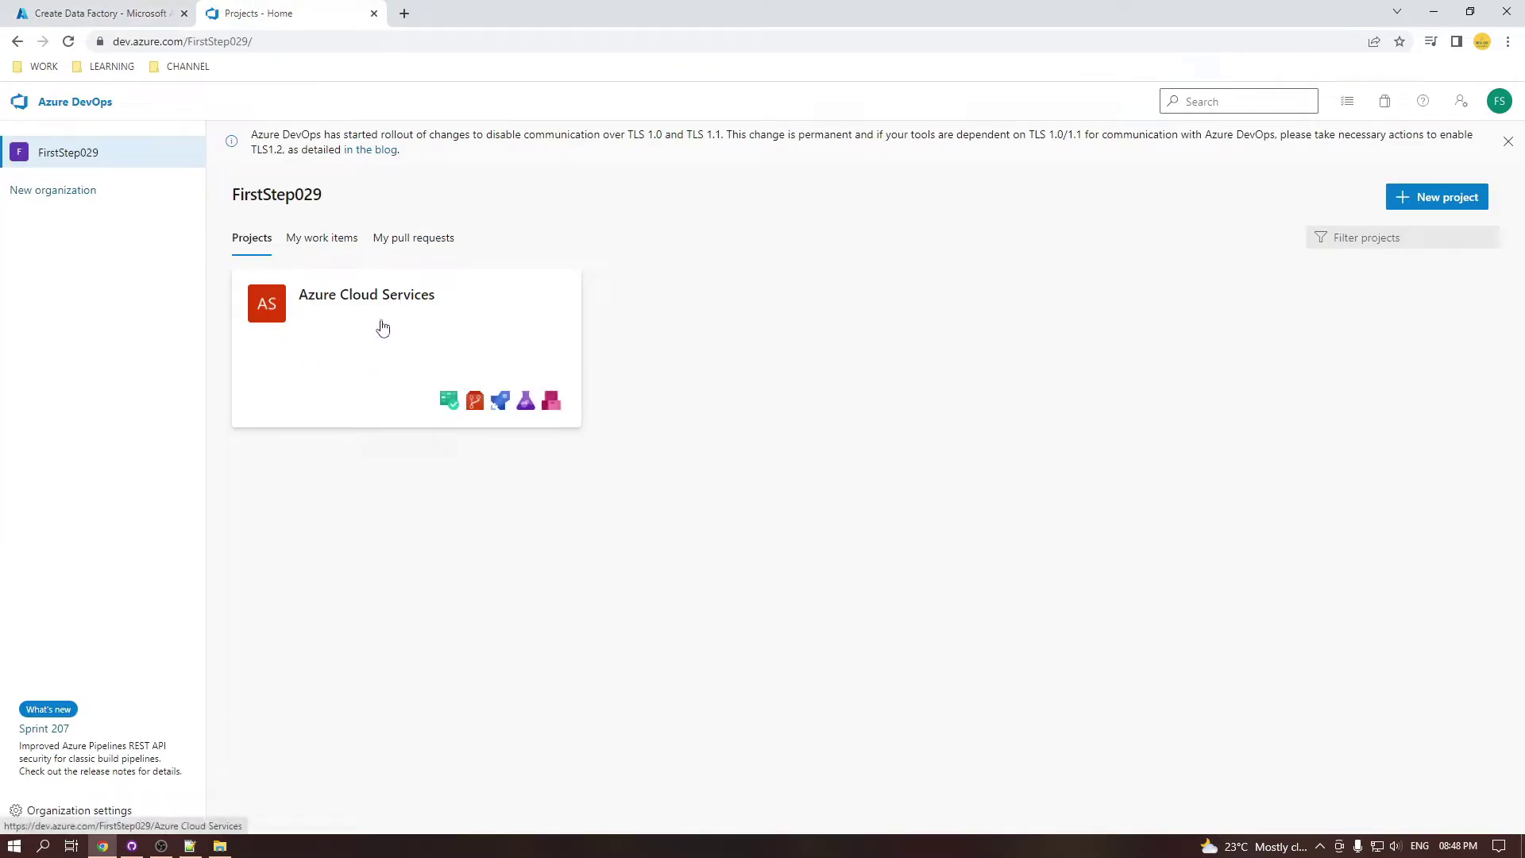
key("ctrl+Tab")
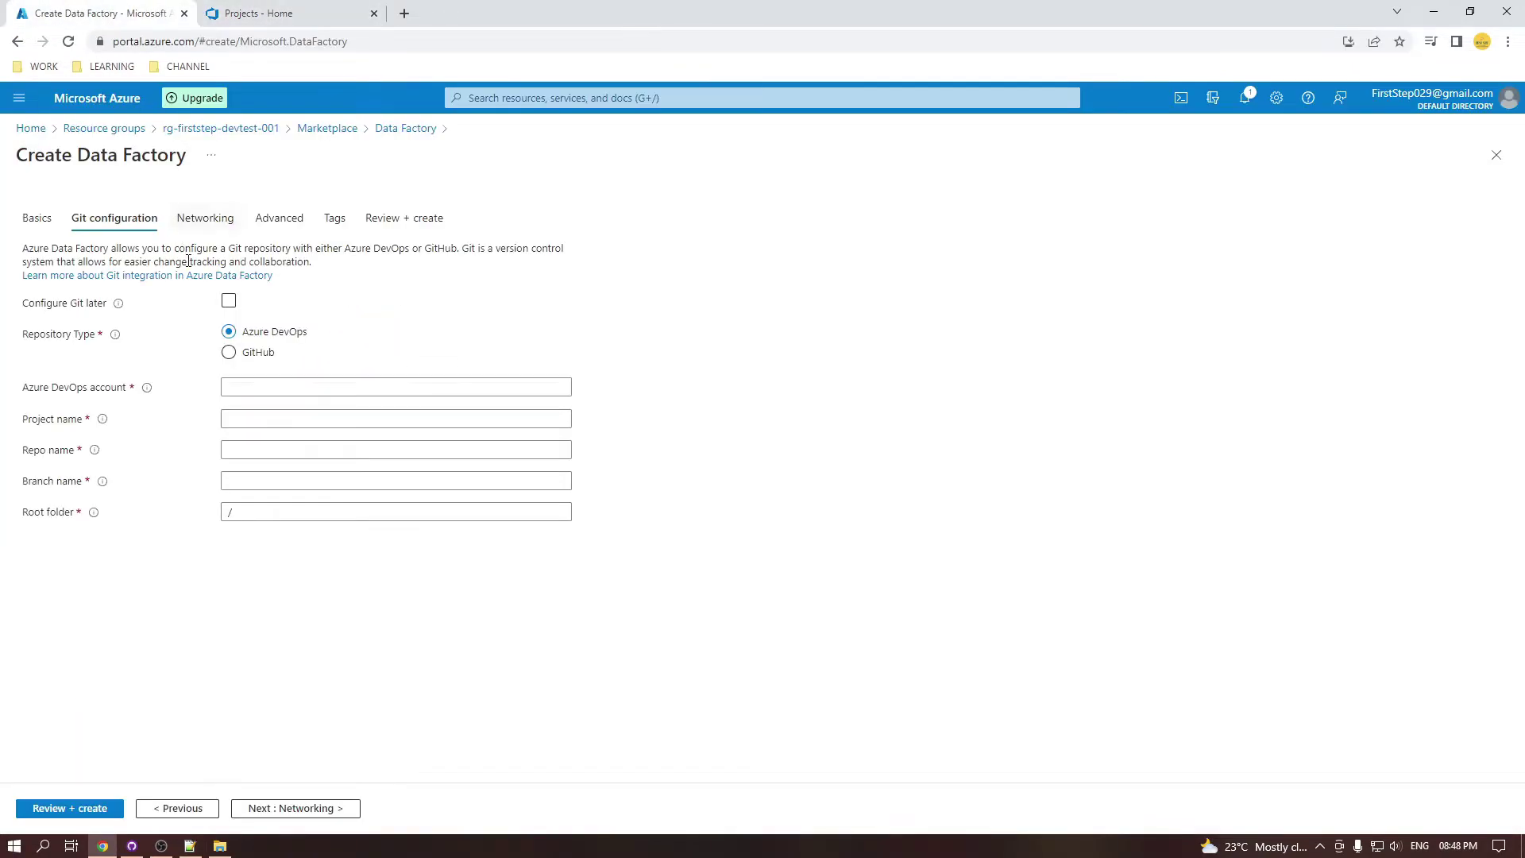
- In Azure DevOps, initialize the Azure Cloud Services repository's main branch with a README, and return to the data factory's Git configuration
key("ctrl+Tab")
left_click(361, 332)
left_click(120, 353)
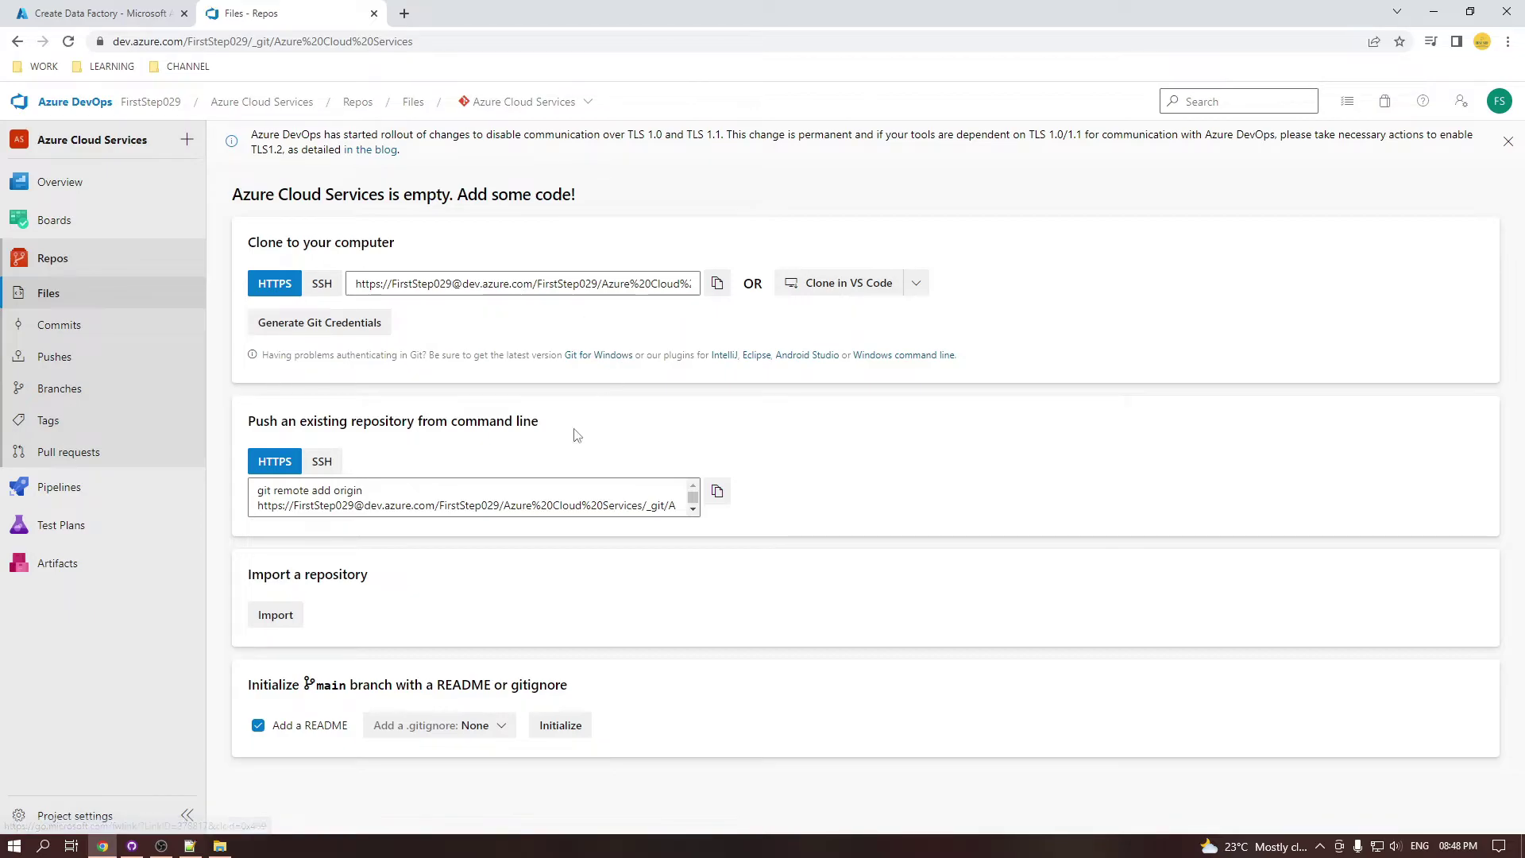
left_click(564, 726)
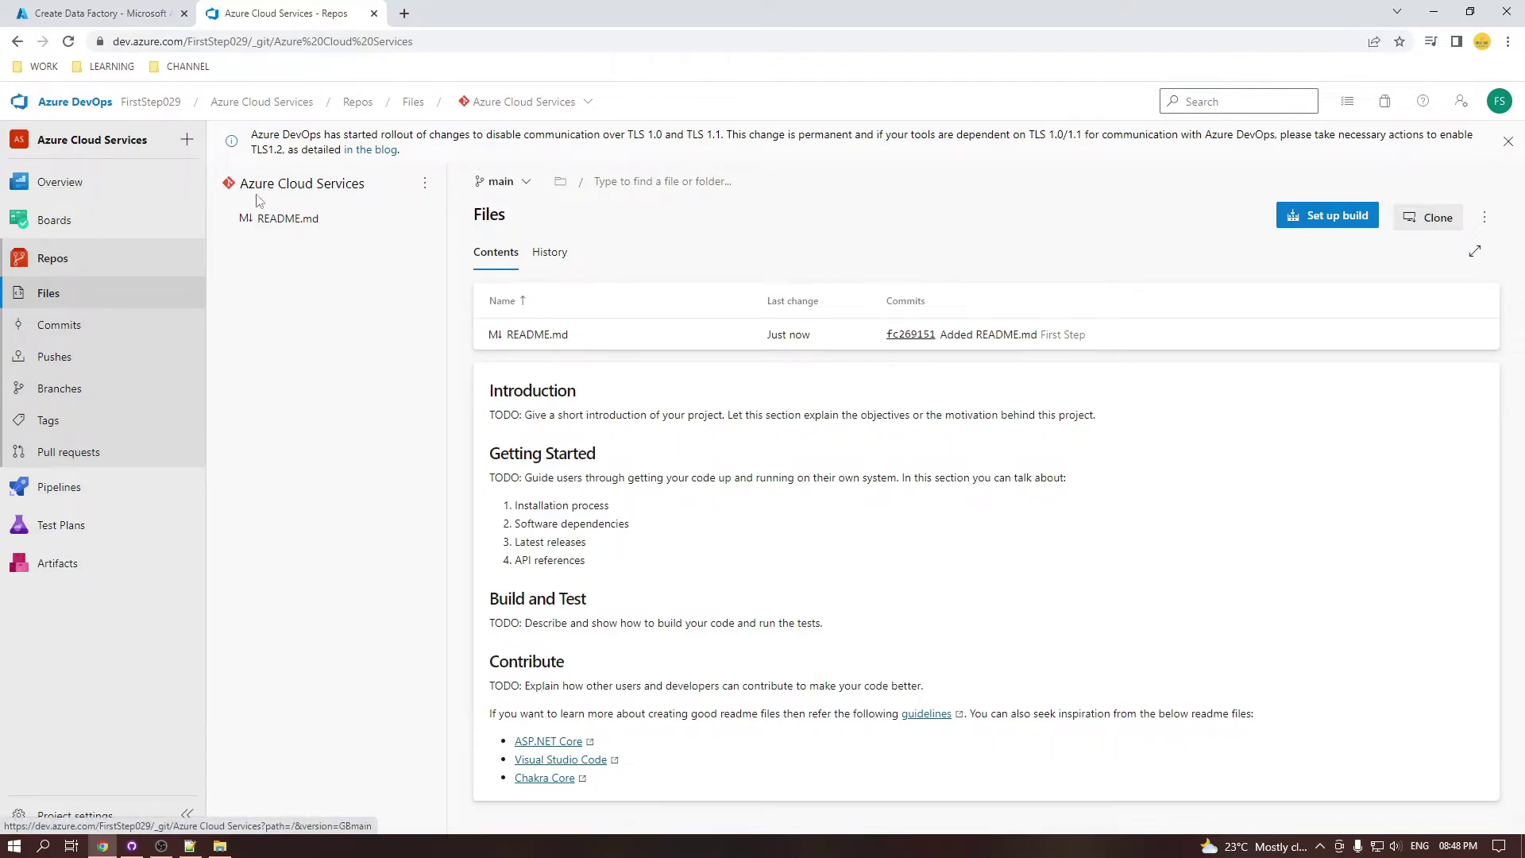
left_click(496, 183)
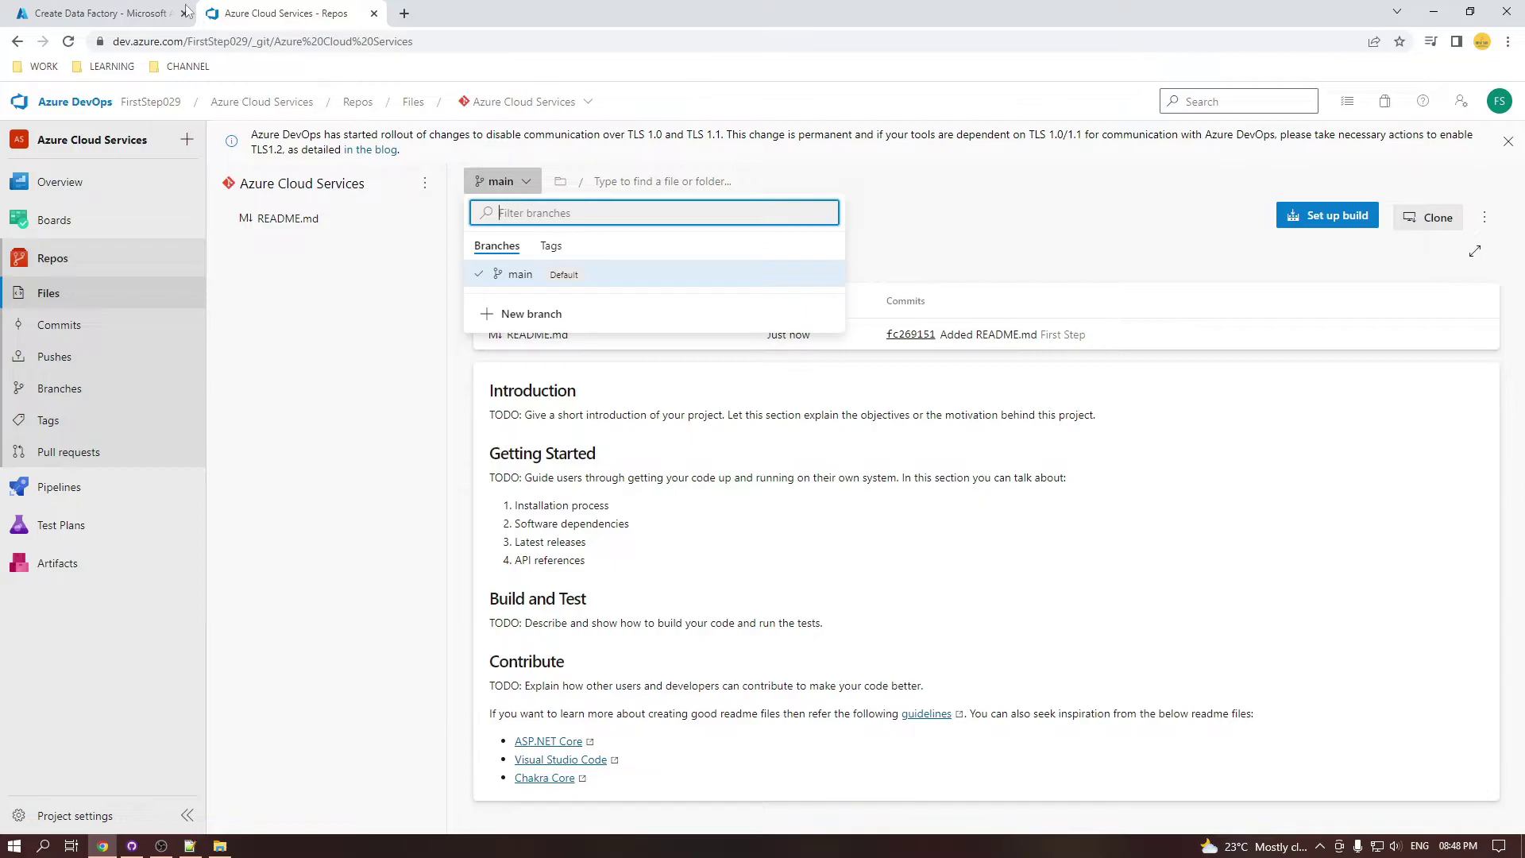
left_click(189, 14)
- Try Datafactory/ as the subfolder in the Git root folder, and remove the entry again
left_click(272, 388)
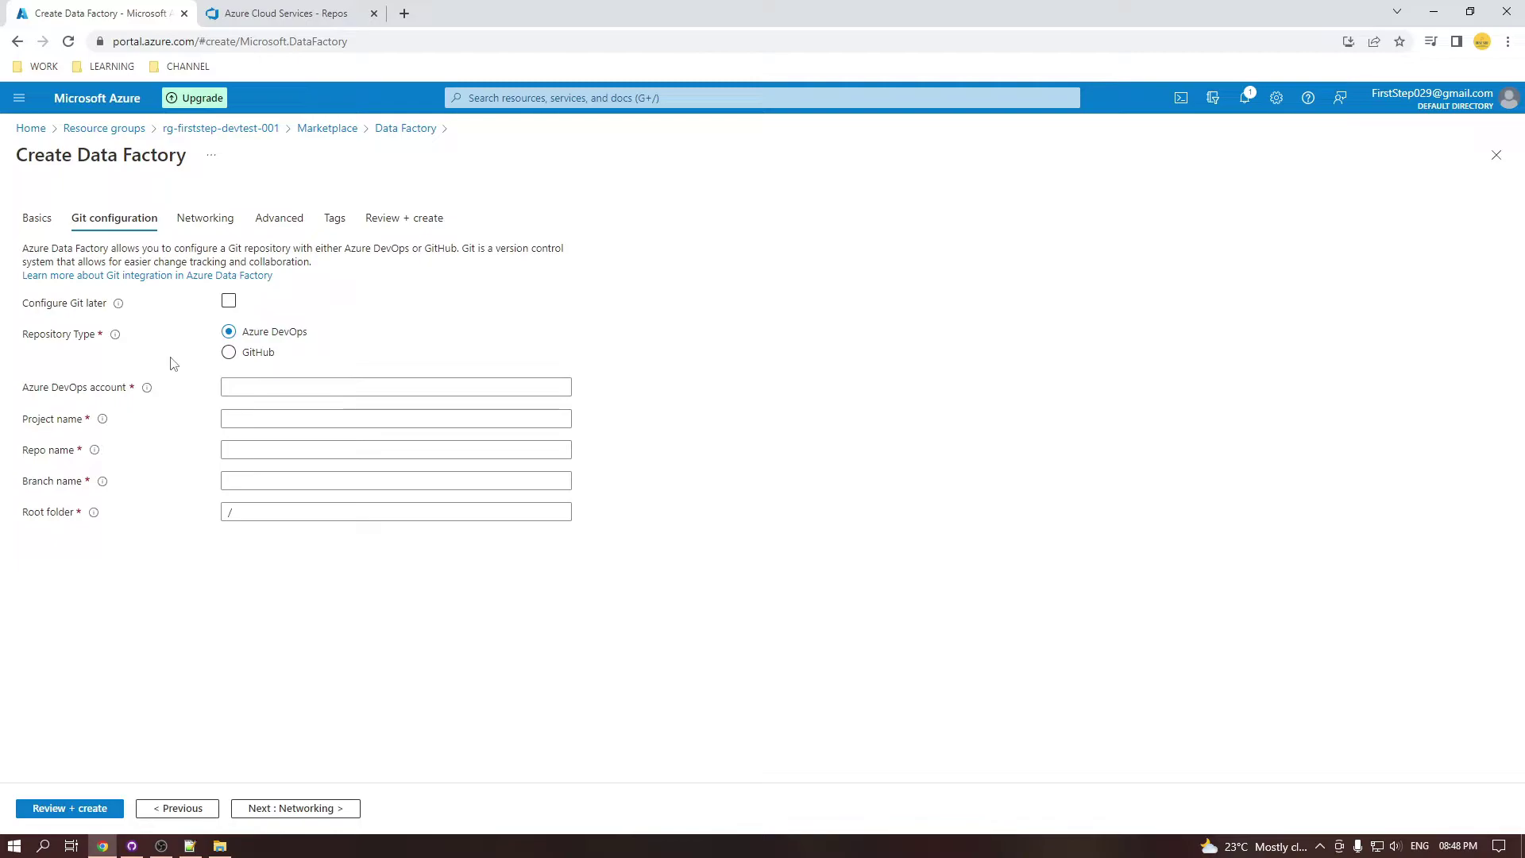
left_click(247, 513)
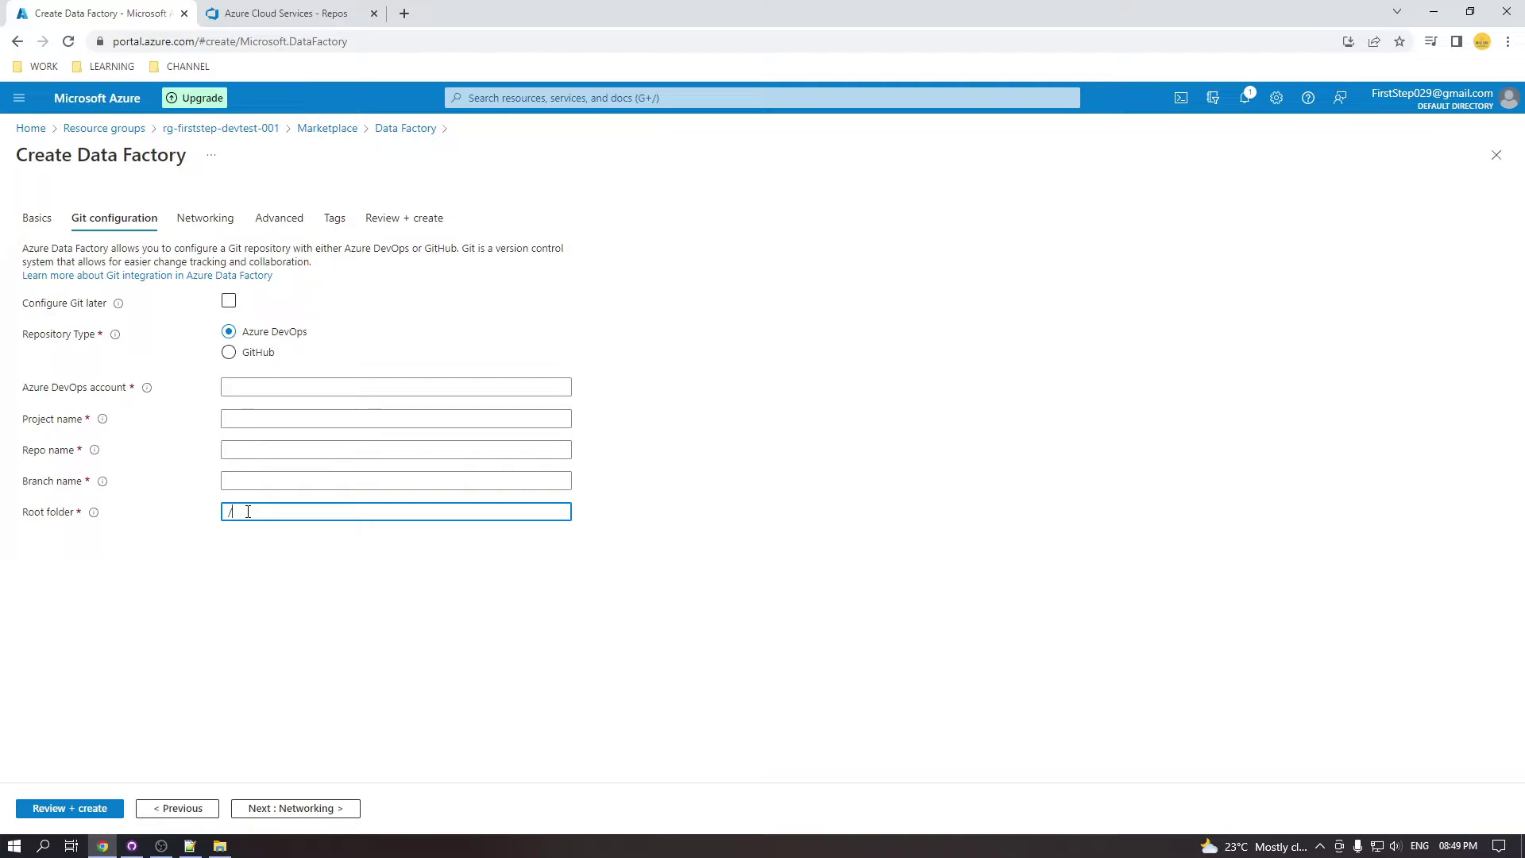
type("Datafactory/")
left_click_drag(322, 519, 232, 518)
key("BackSpace")
- Read the help text explaining the root folder setting
left_click(96, 515)
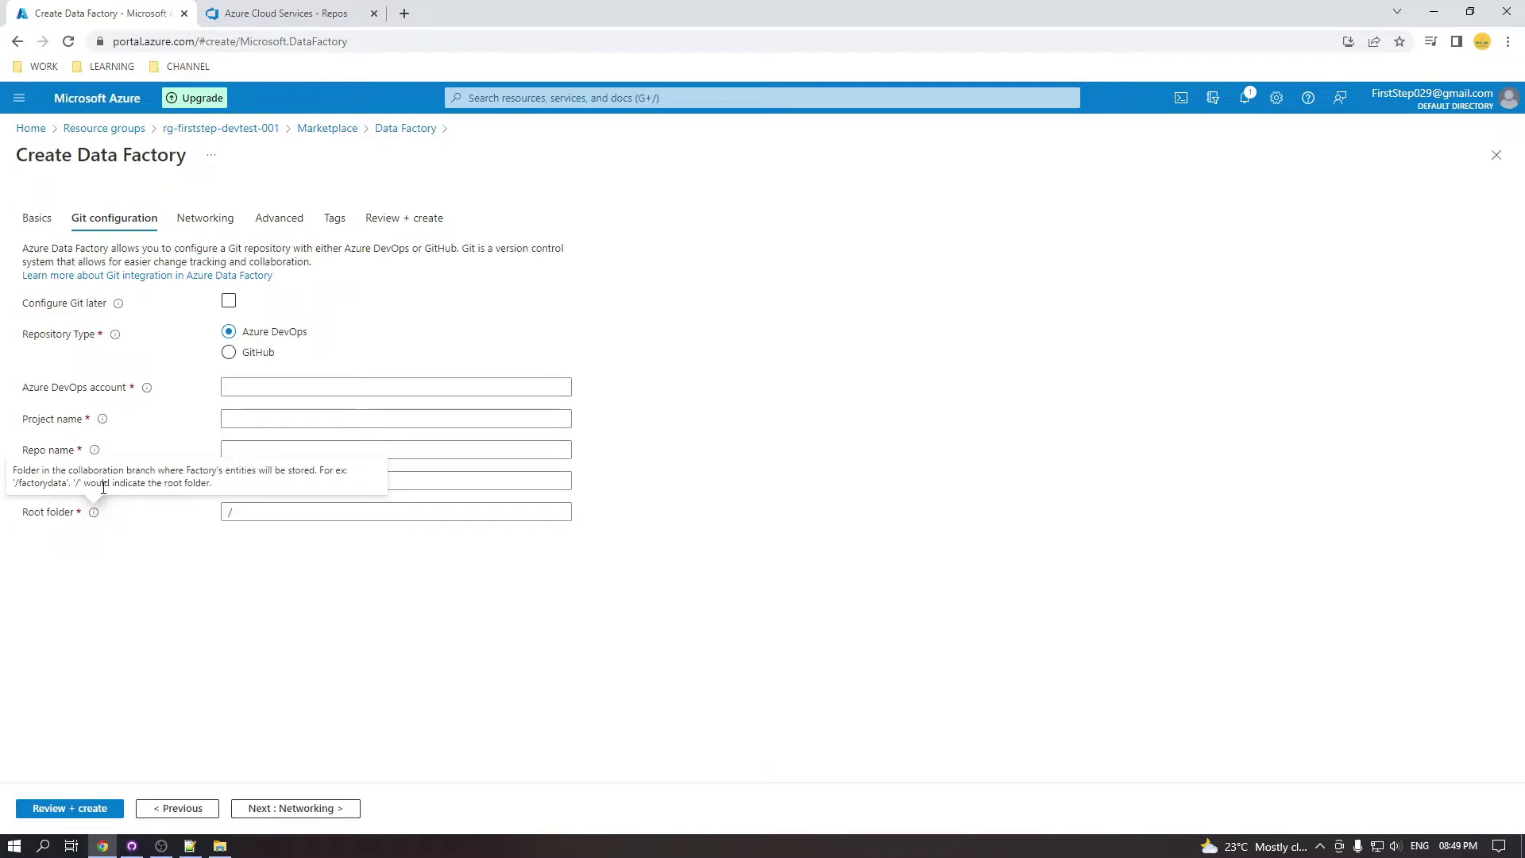
left_click_drag(24, 486, 57, 483)
left_click_drag(73, 484, 223, 516)
- Choose GitHub as the repository type in the Git configuration
left_click(229, 353)
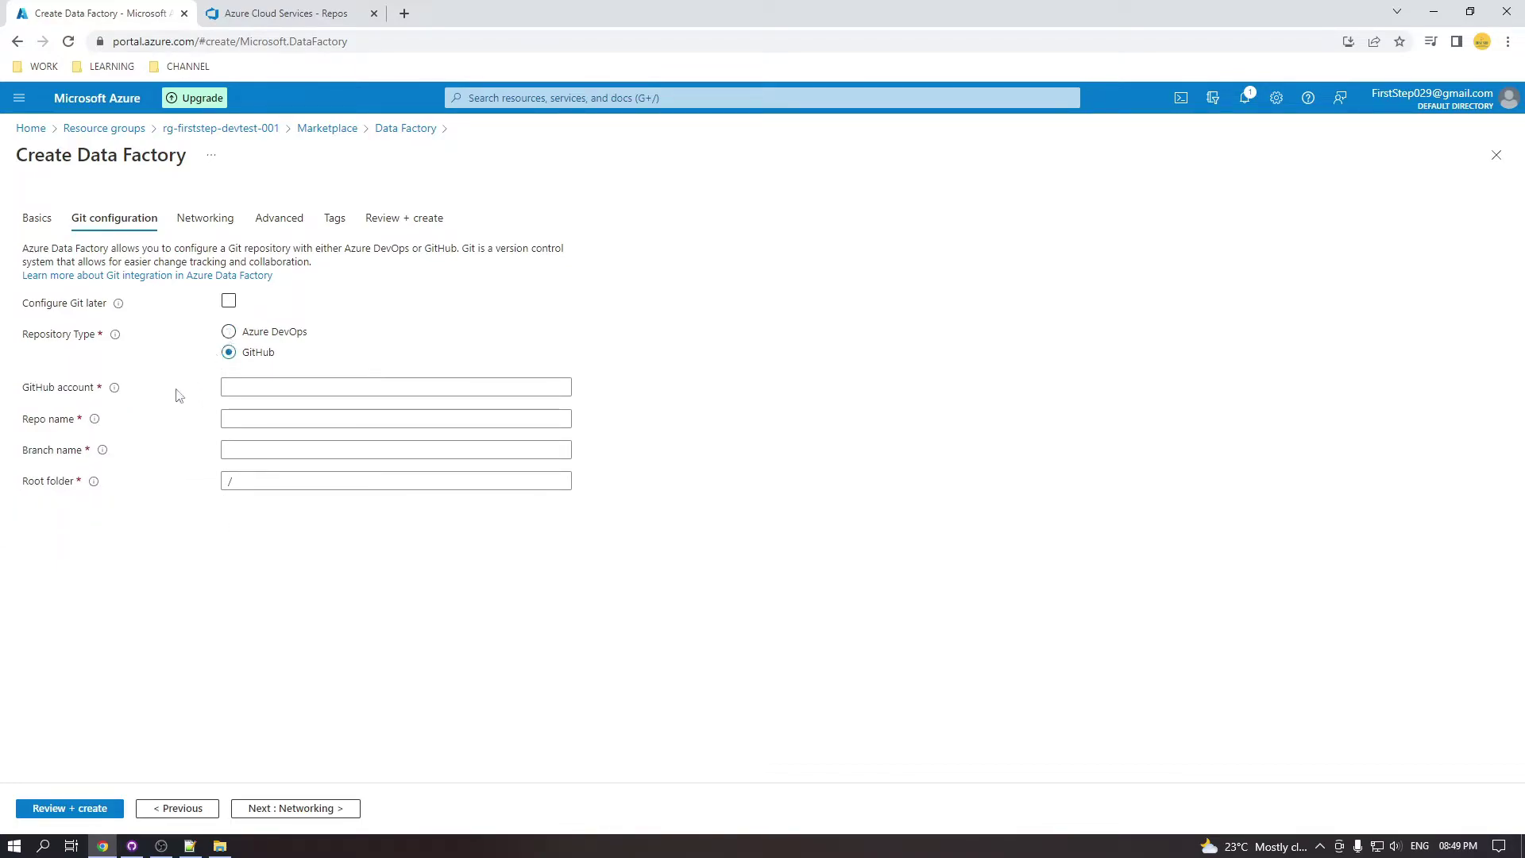
- Compare the Azure DevOps and GitHub repository fields, and choose to configure Git later
left_click(228, 331)
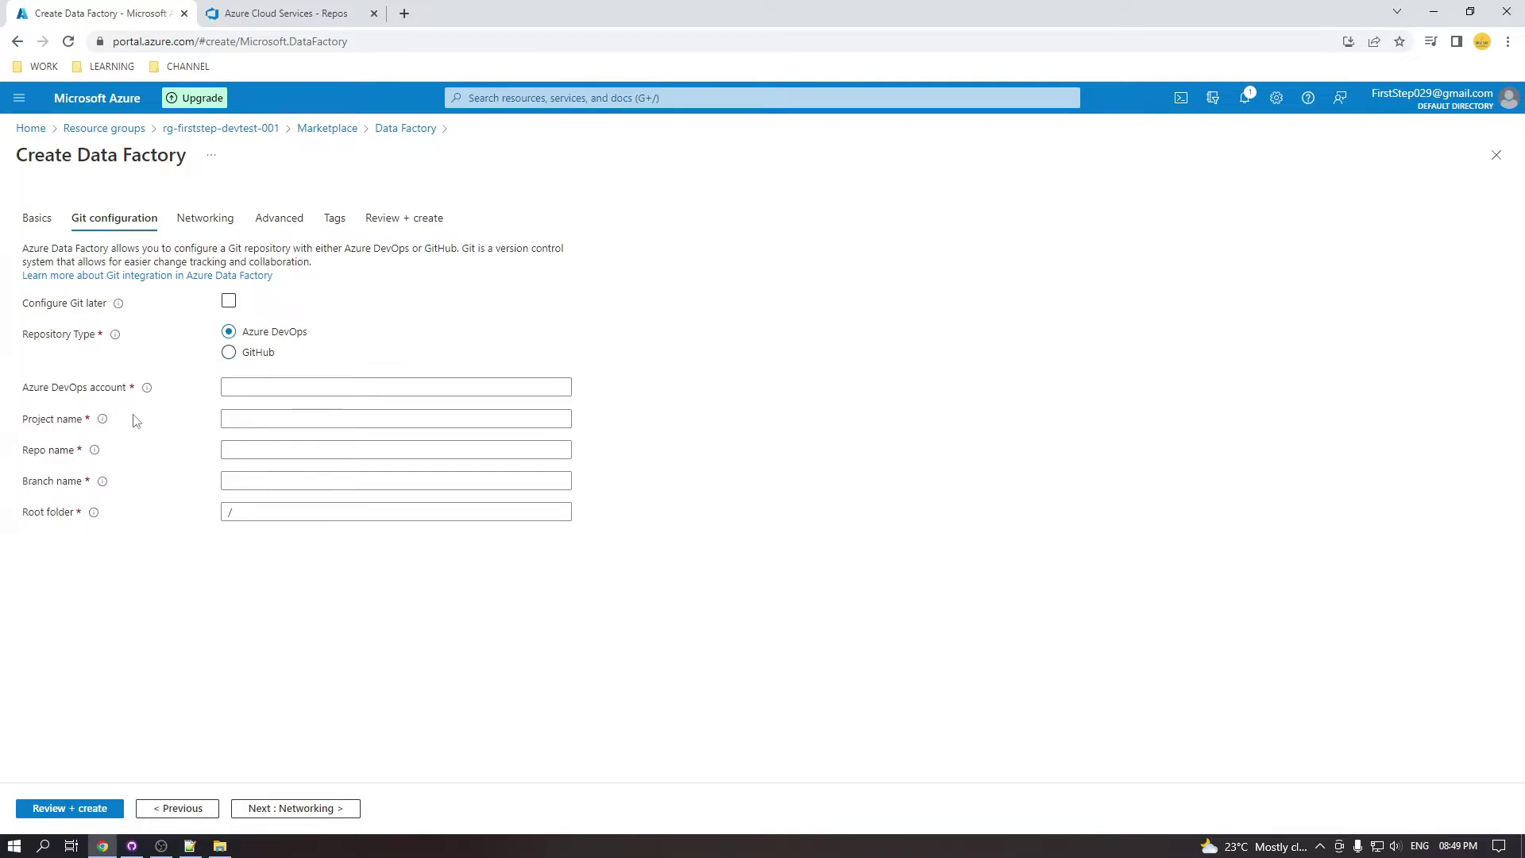
left_click(229, 353)
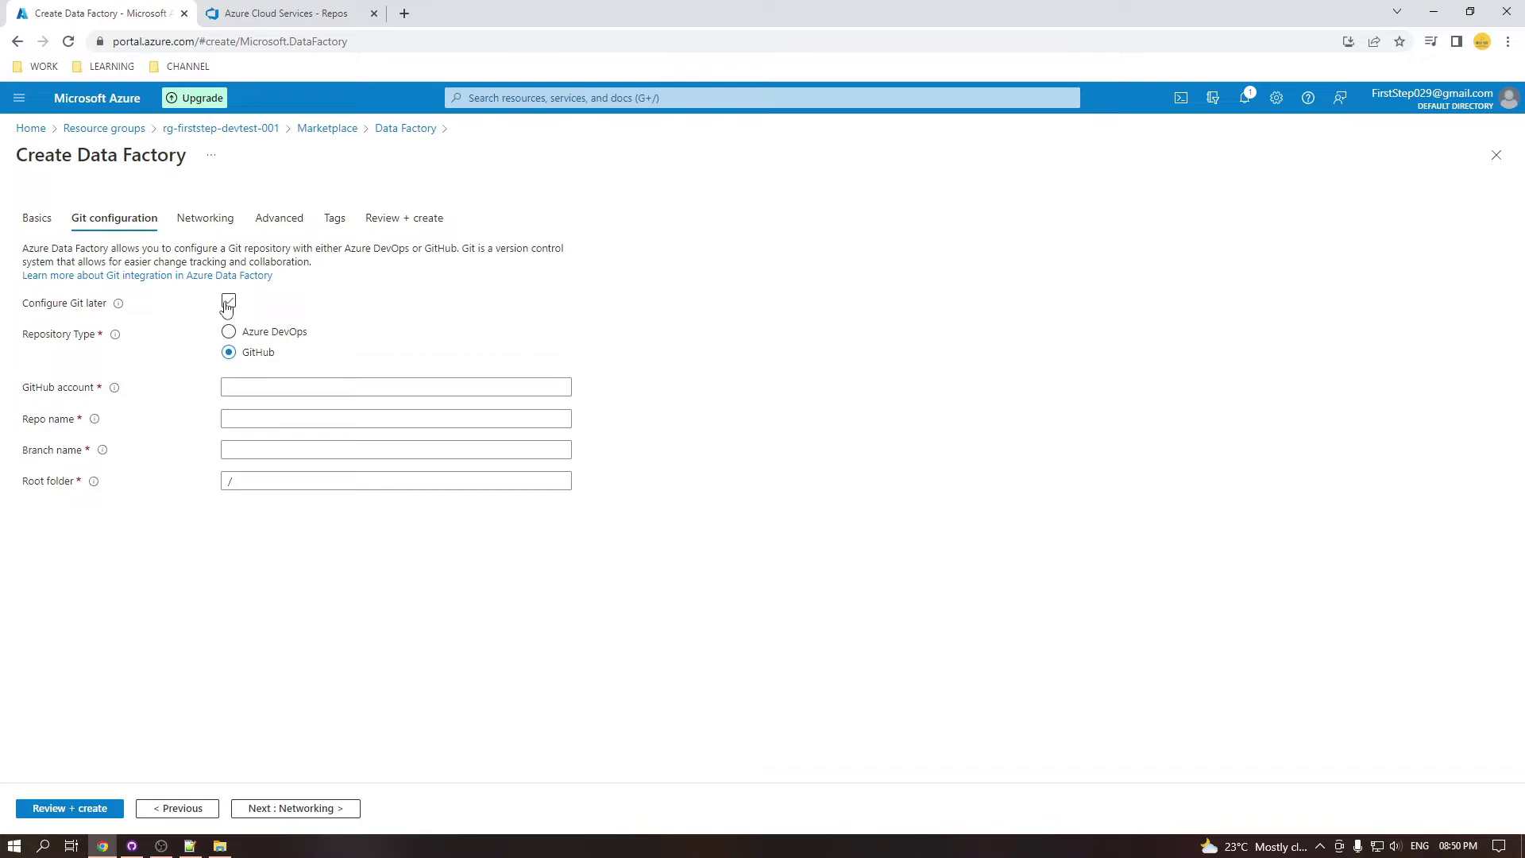
left_click(228, 302)
- In the networking settings, enable Managed Virtual Network on the default AutoResolveIntegrationRuntime and continue to the advanced settings
left_click(301, 808)
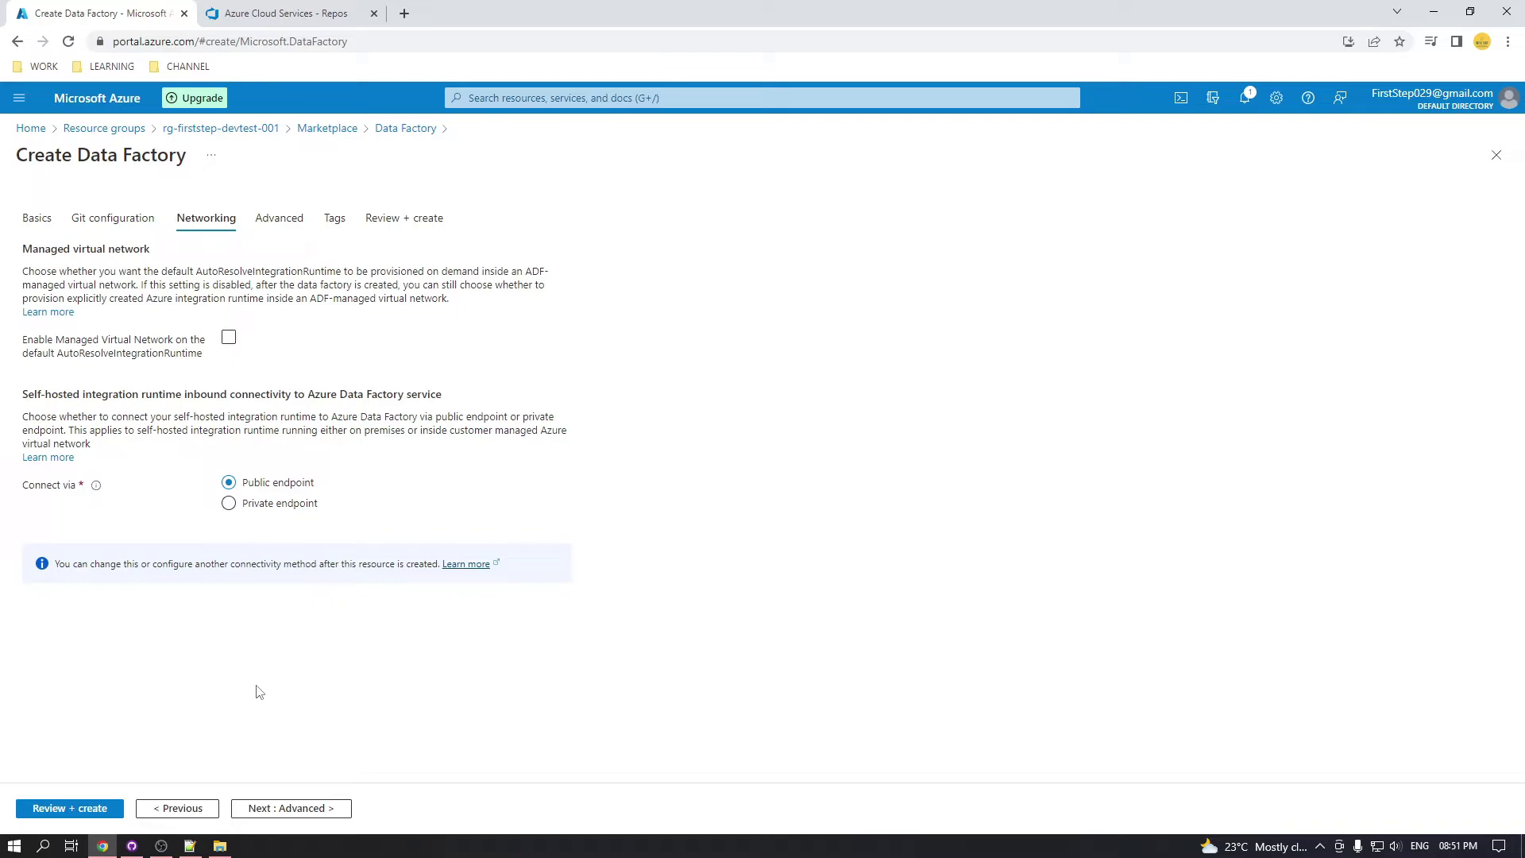
left_click(232, 340)
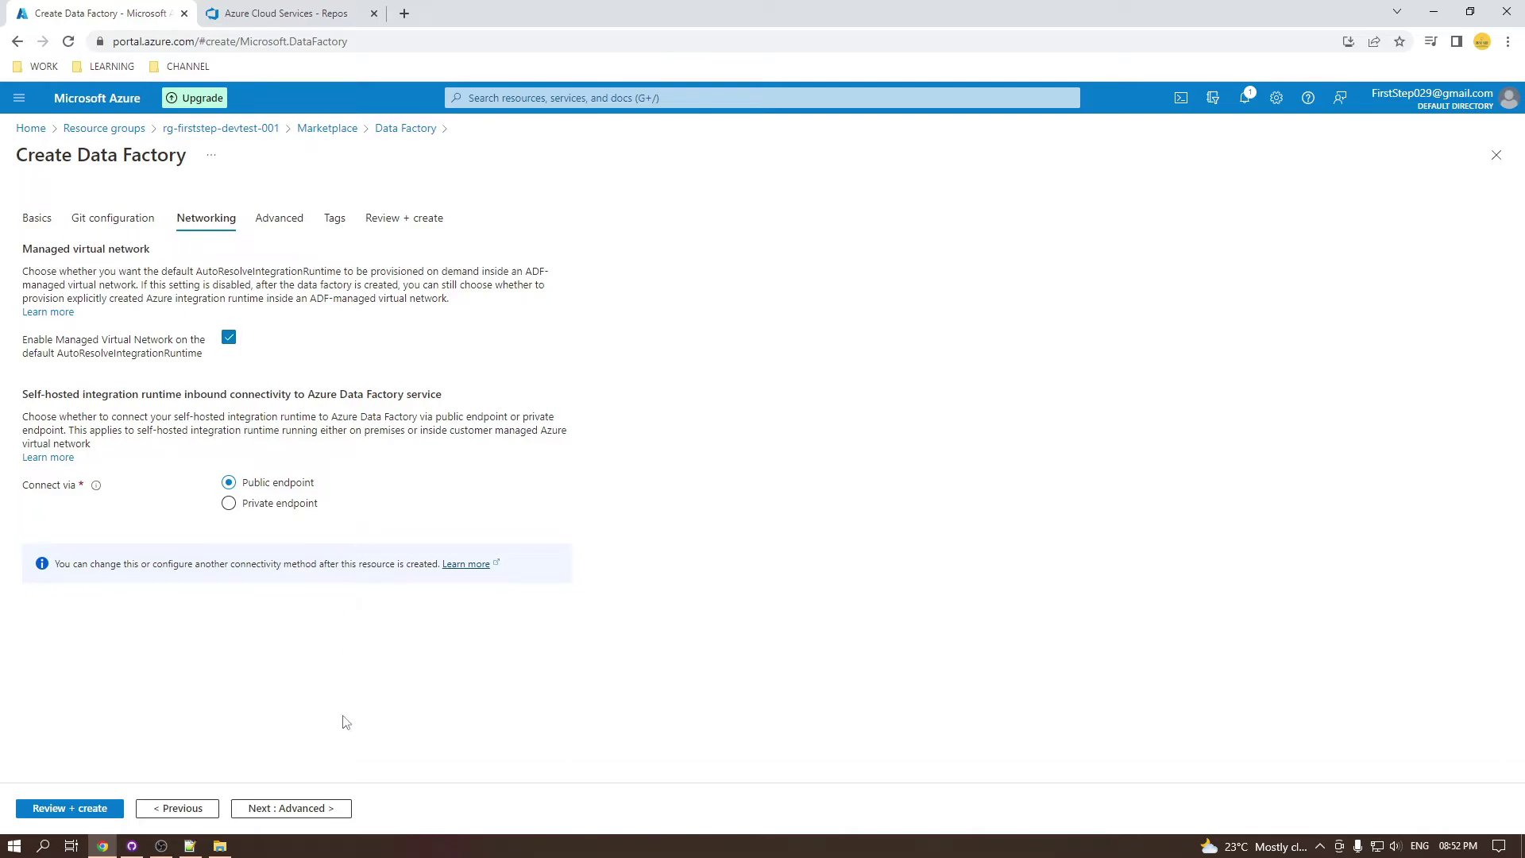
left_click(328, 809)
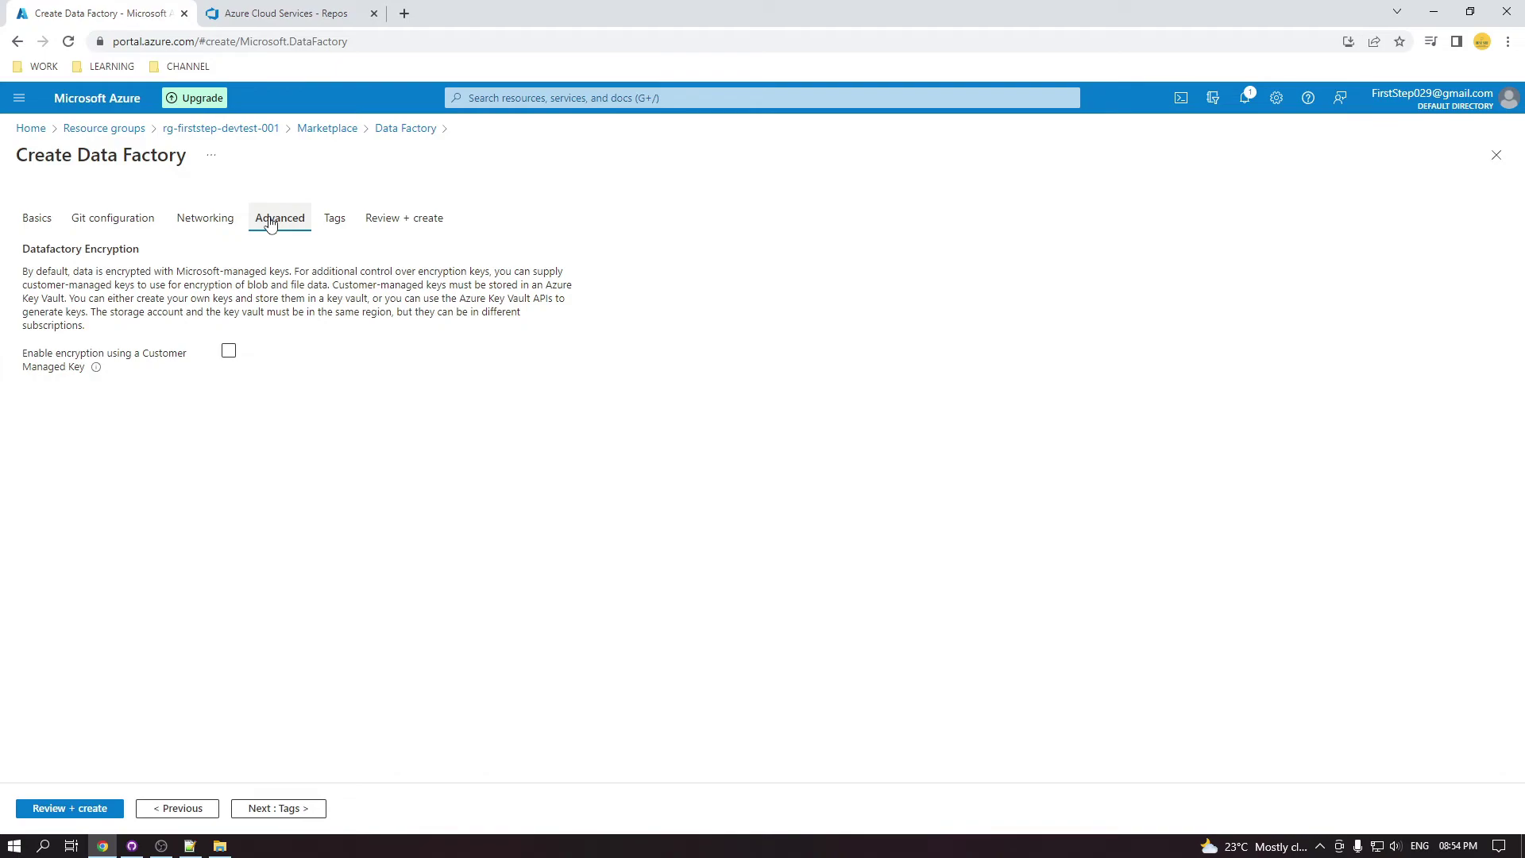
- Try to validate the data factory with customer-managed key encryption enabled, no Key Vault URL or user-assigned identity, and no tags
left_click(228, 353)
left_click(323, 399)
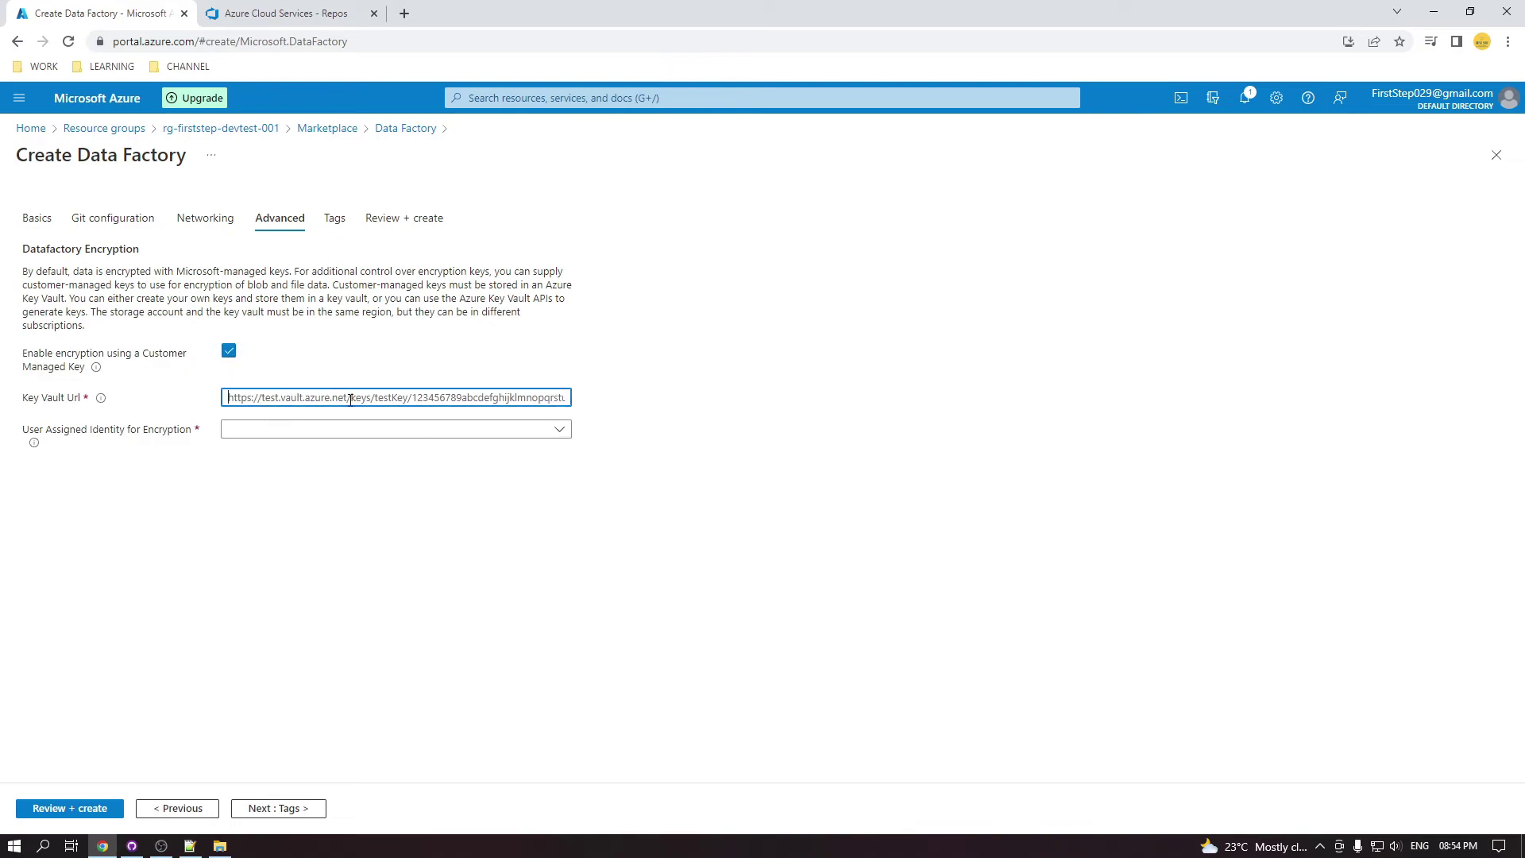
left_click(560, 430)
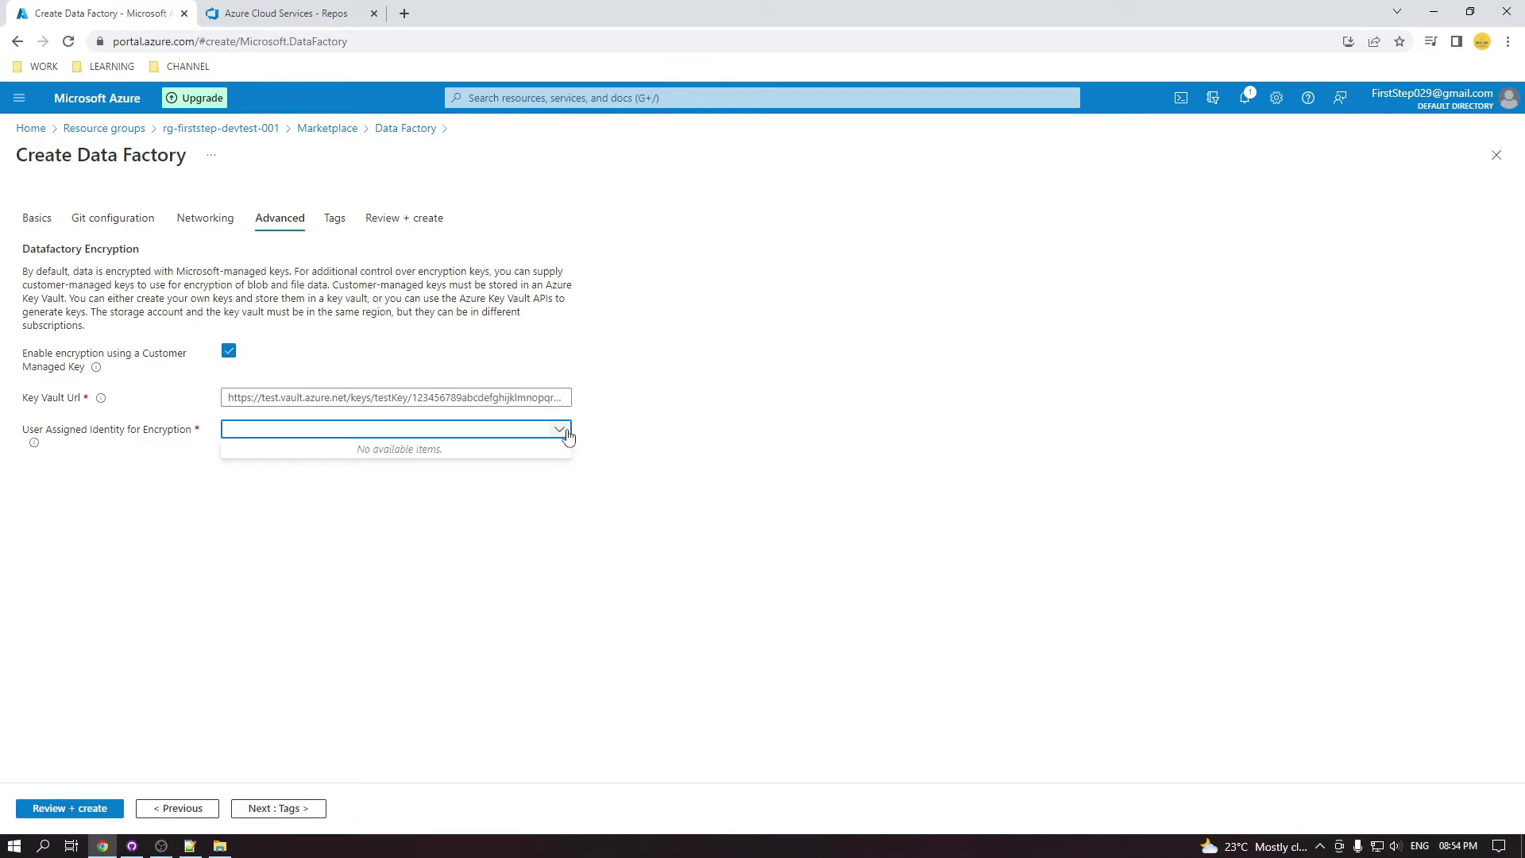
left_click(553, 398)
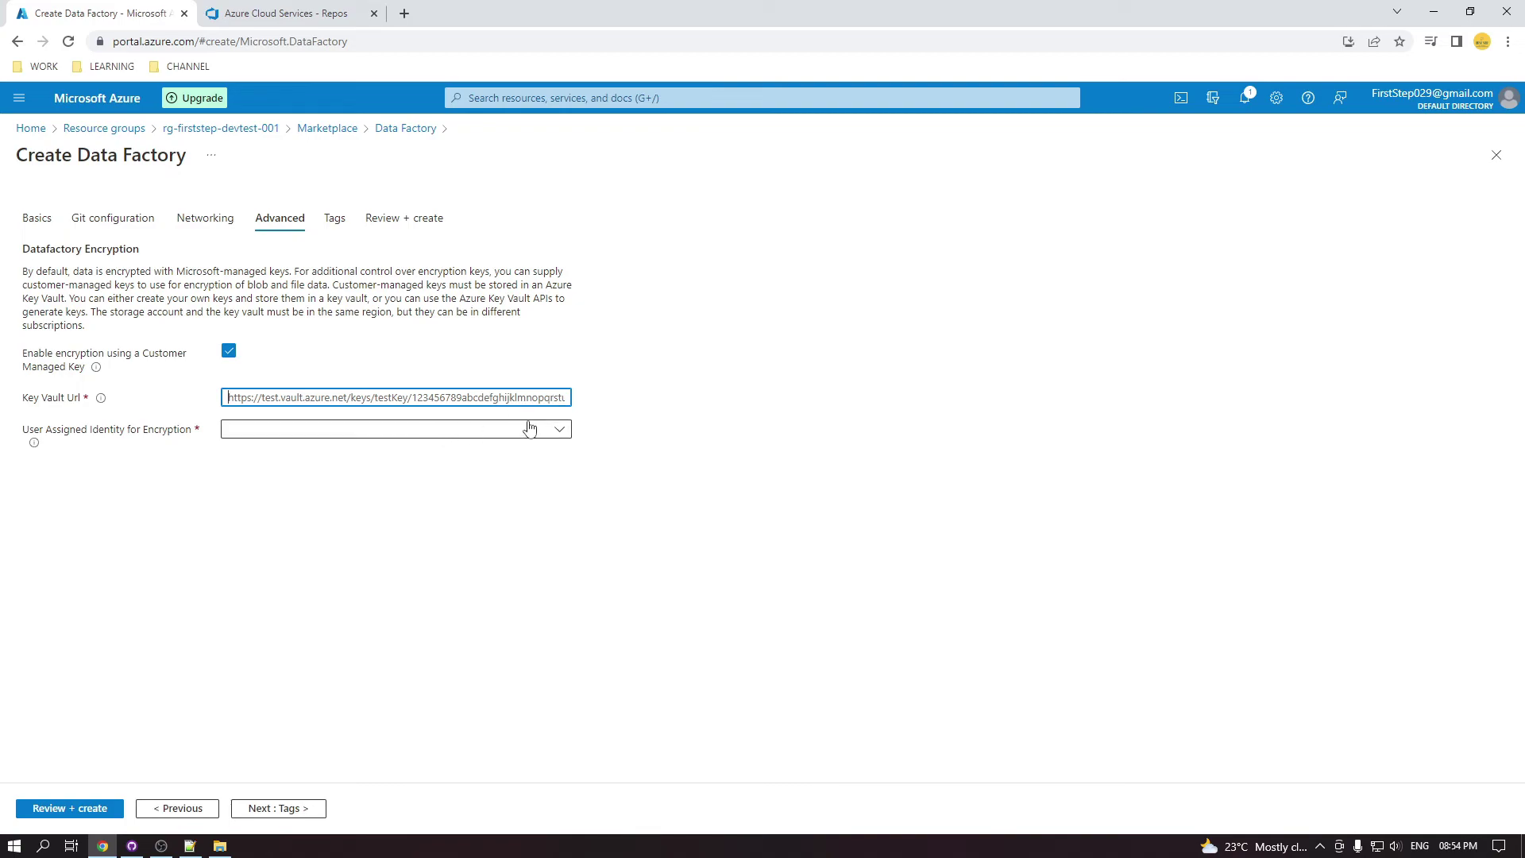
left_click(555, 430)
left_click(489, 526)
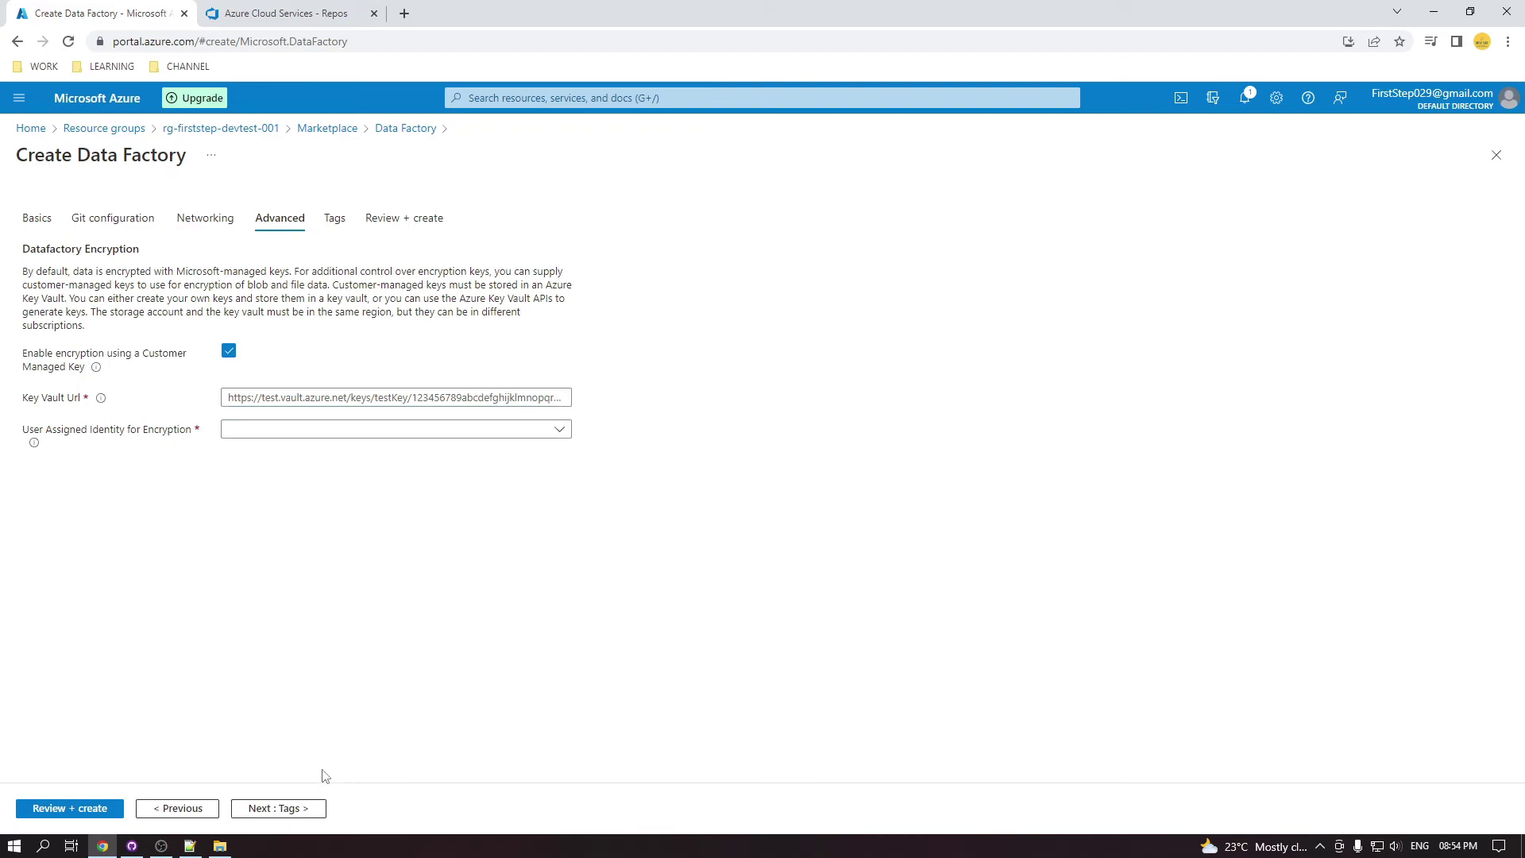
left_click(278, 808)
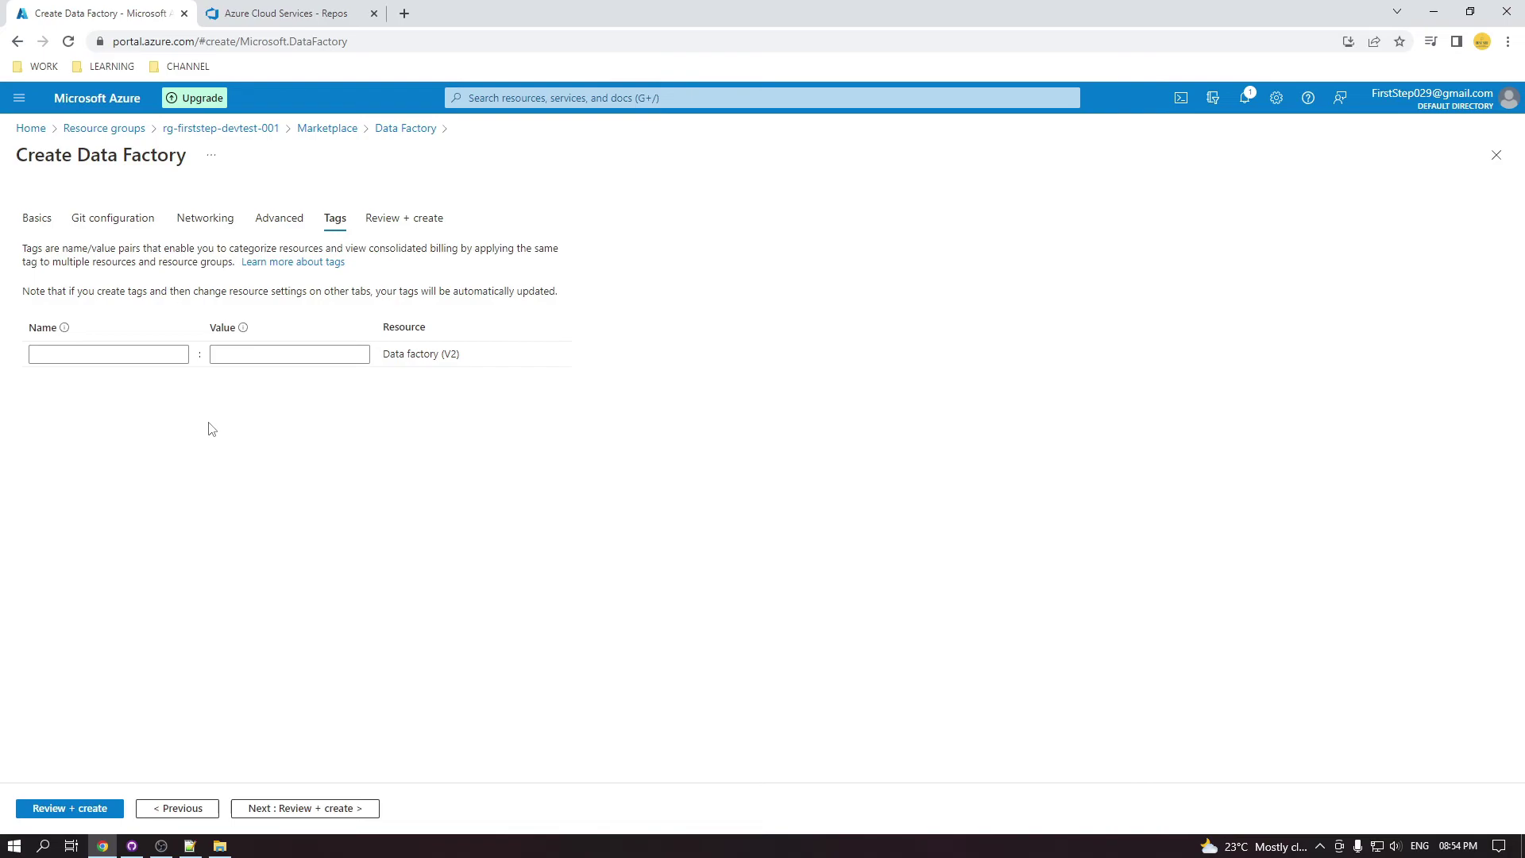
left_click(310, 809)
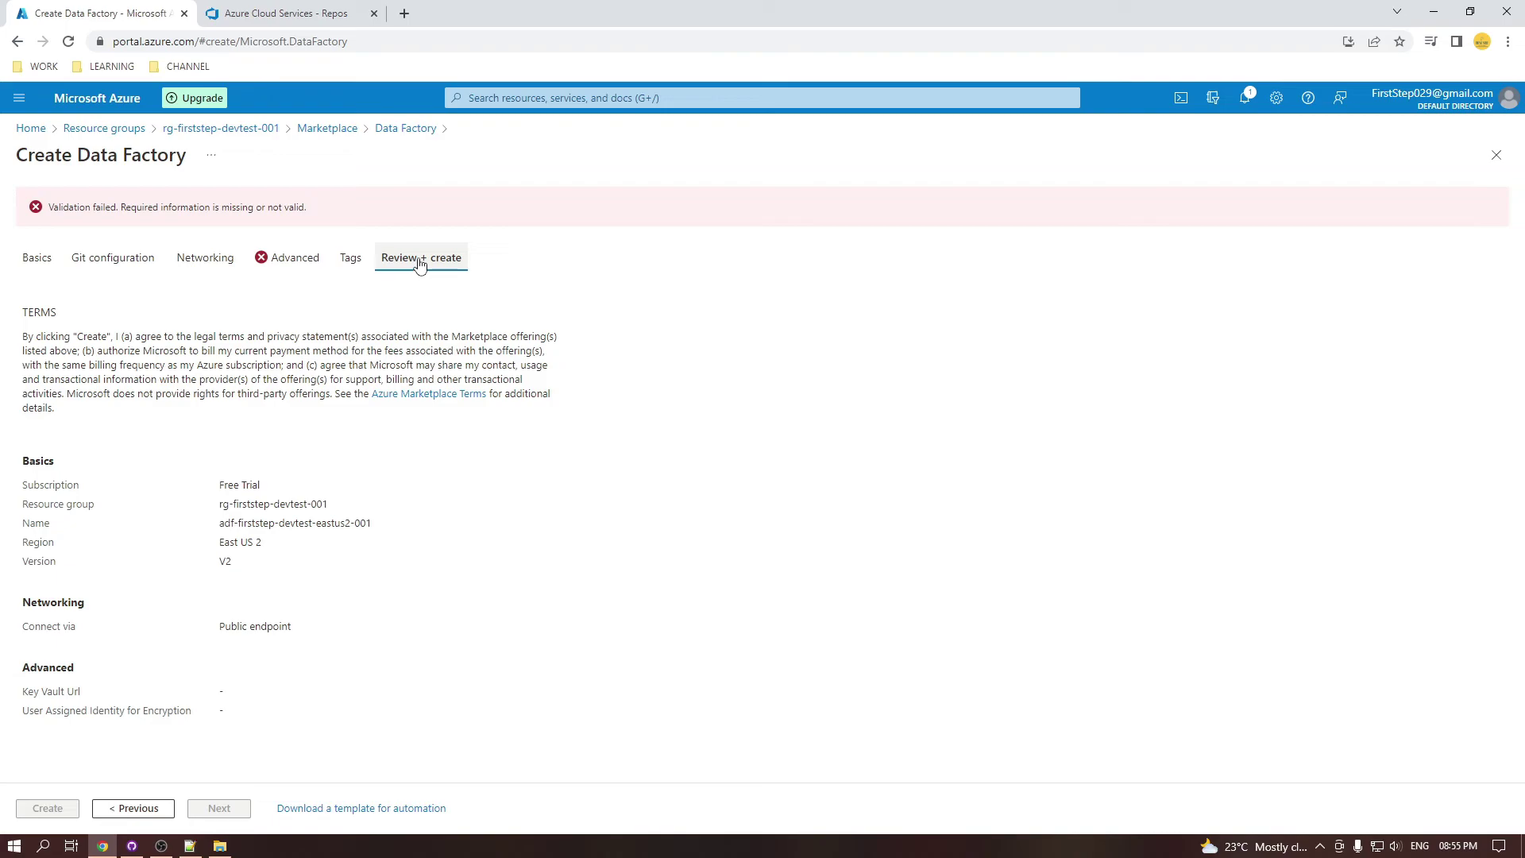
- Turn off encryption using a customer-managed key, validate the configuration again, and create the data factory
left_click(273, 268)
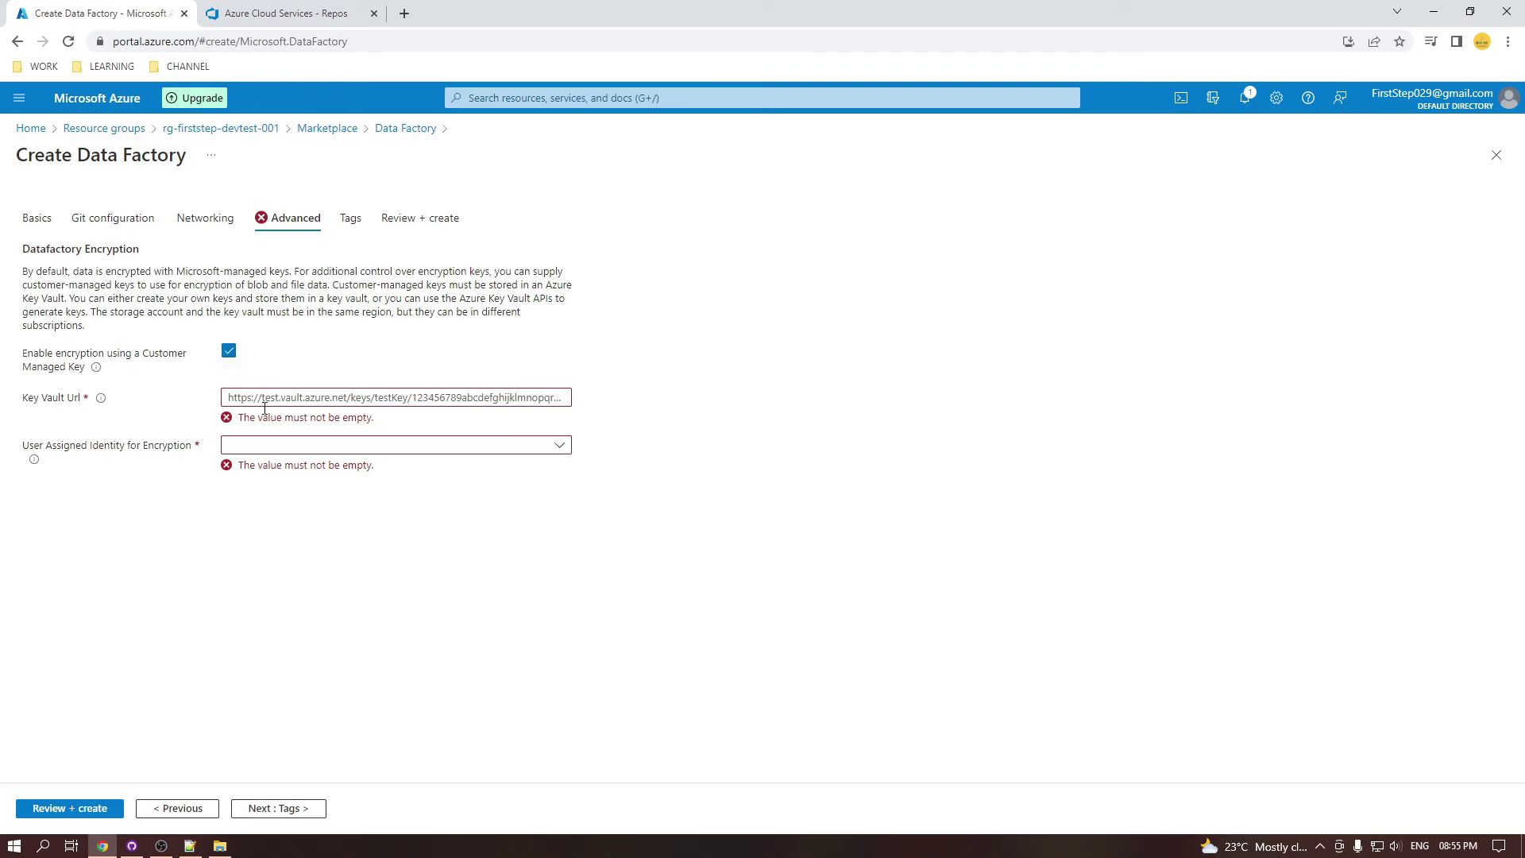
left_click(229, 354)
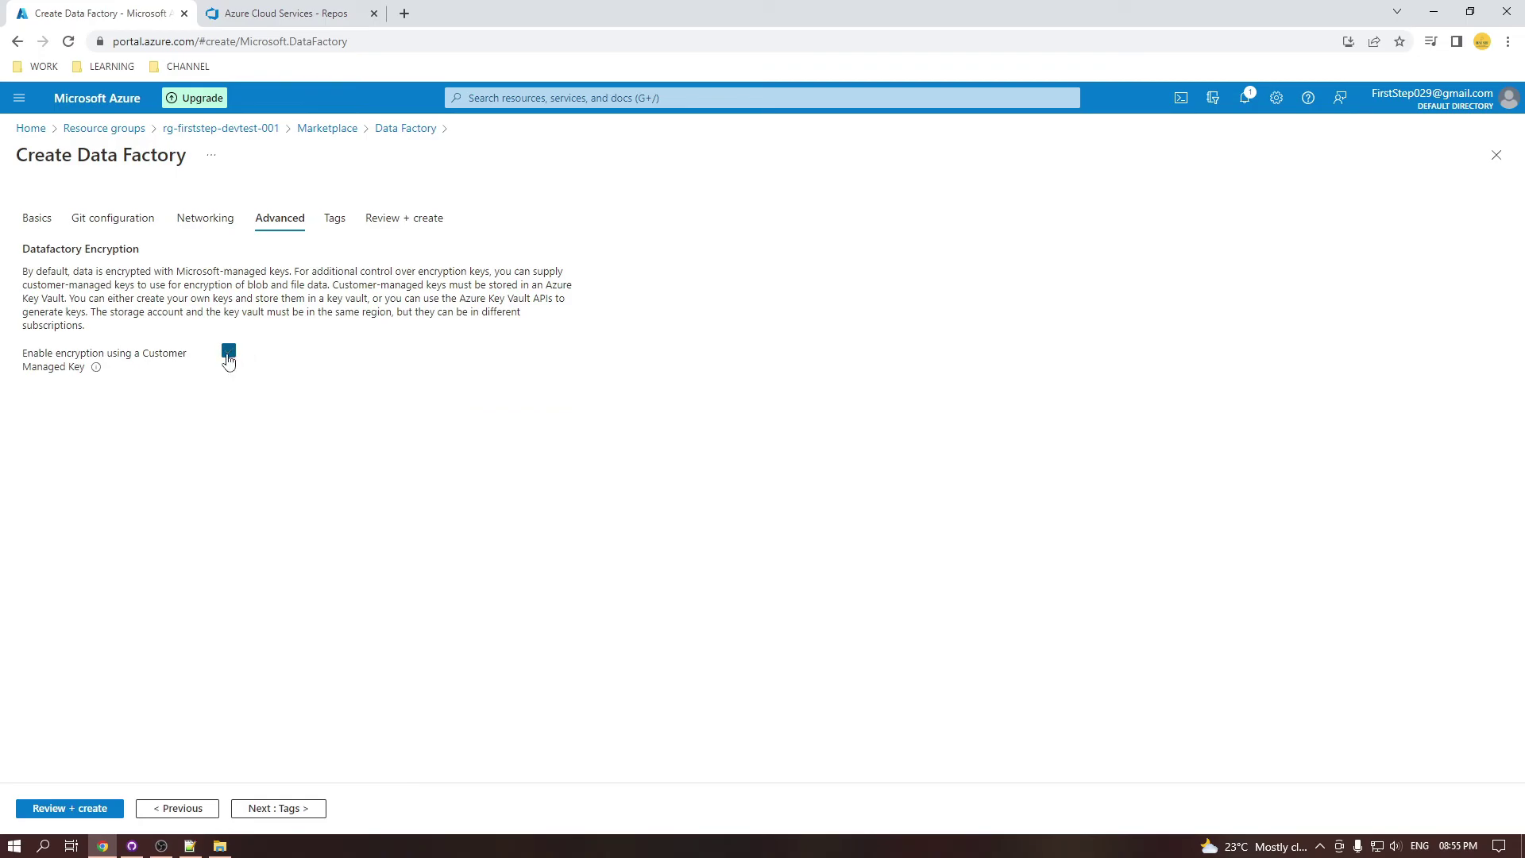
left_click(409, 219)
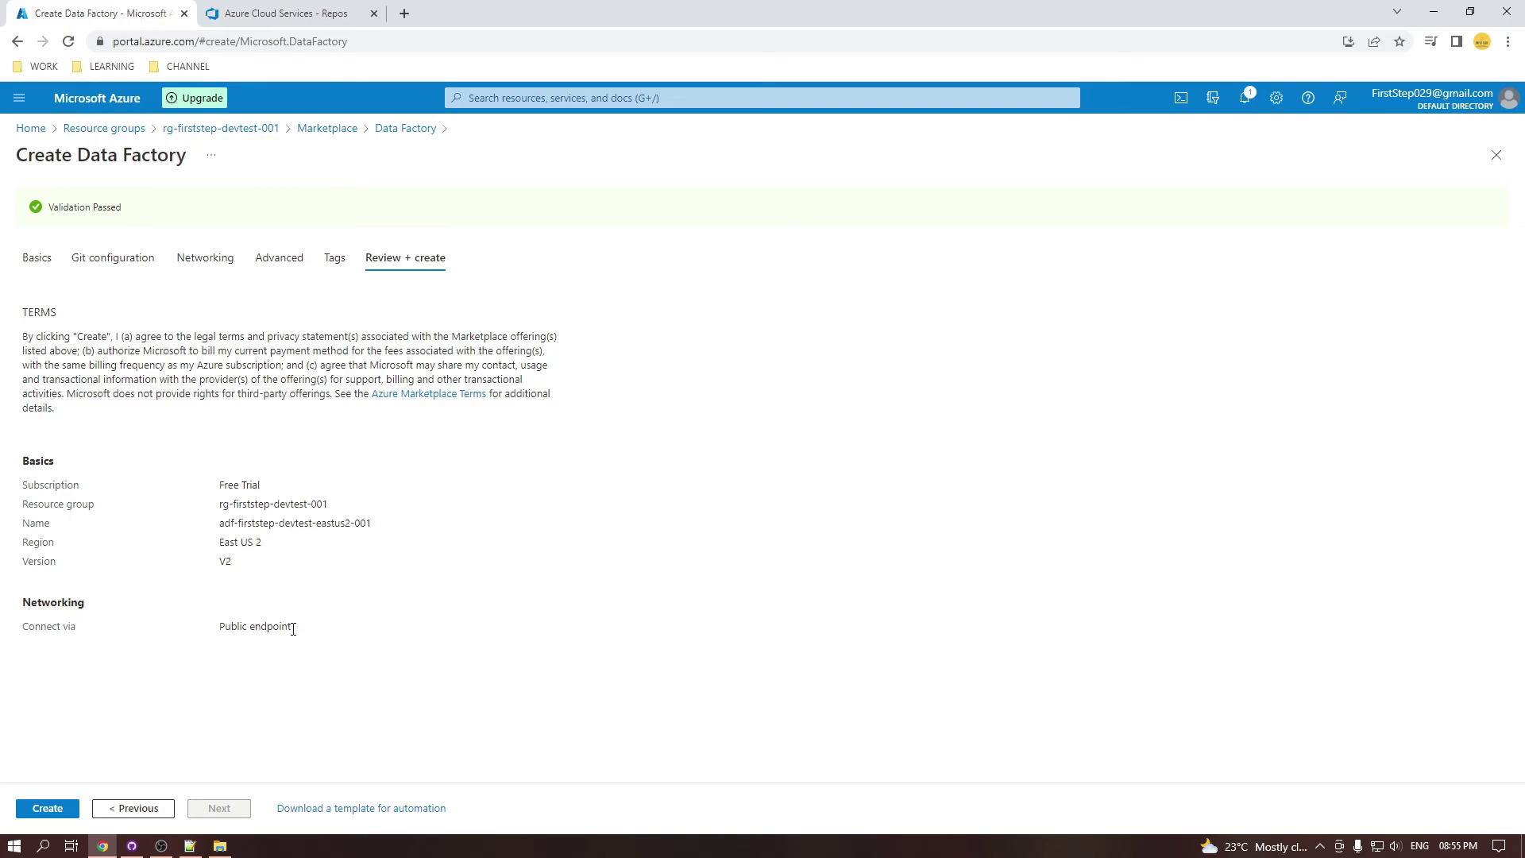
left_click(59, 810)
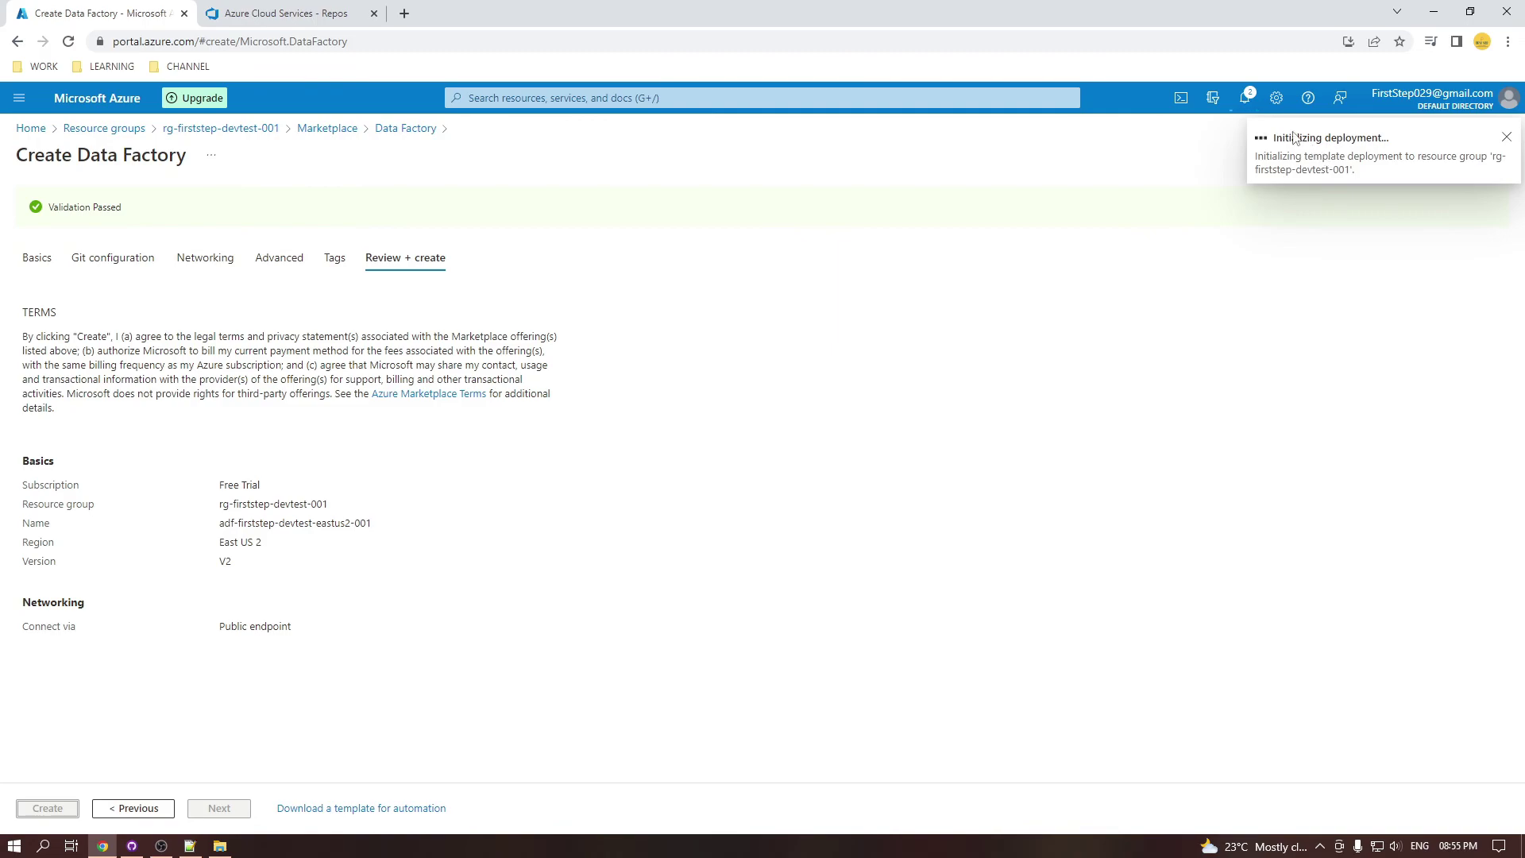
- Check the data factory's deployment progress, and refresh the resource list of the rg-firststep-devtest-001 resource group
left_click(1250, 106)
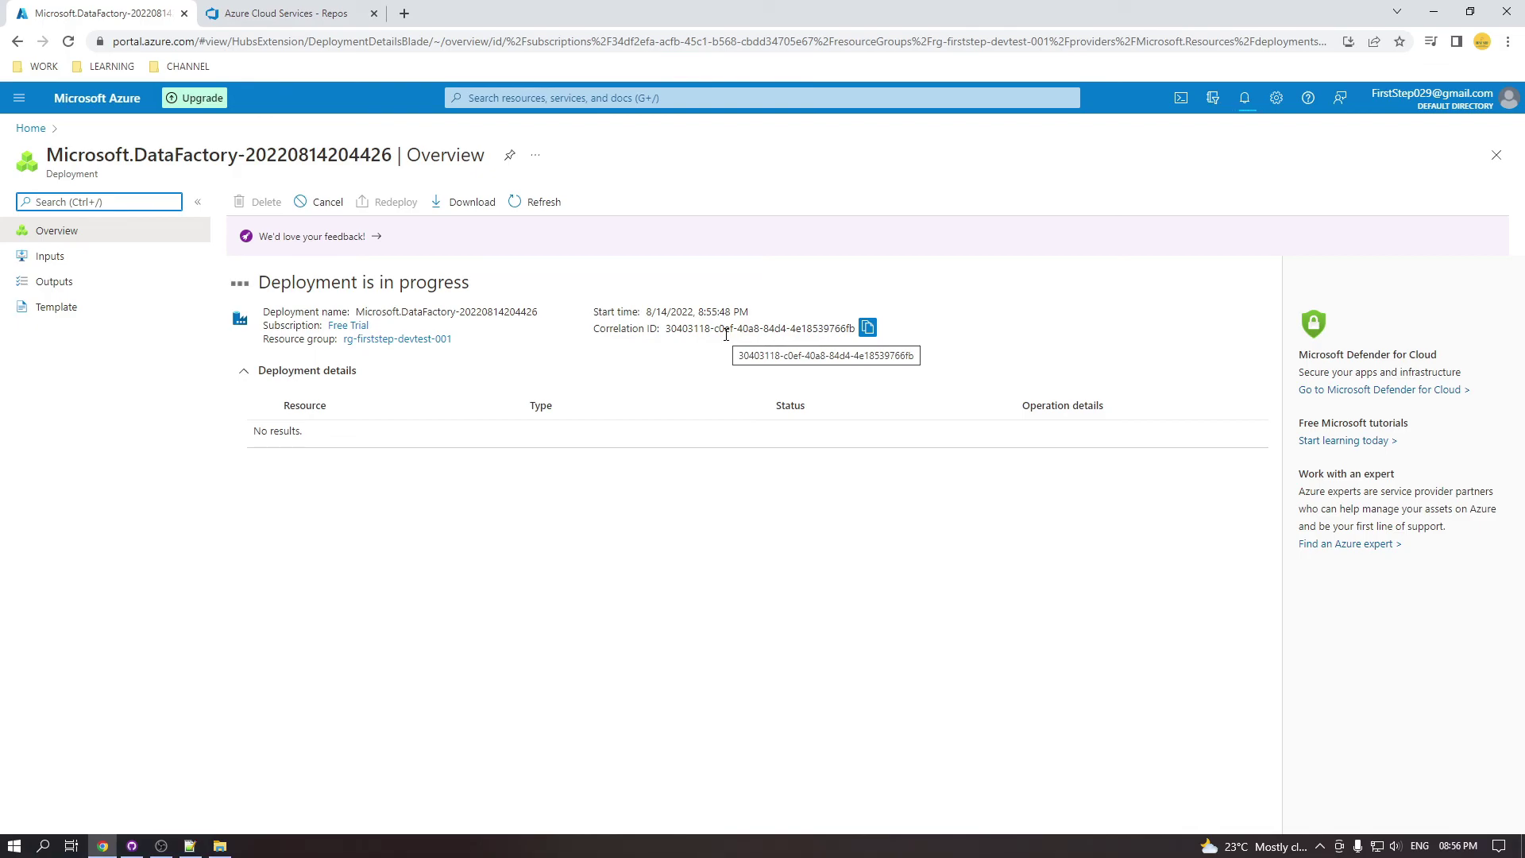
left_click(543, 209)
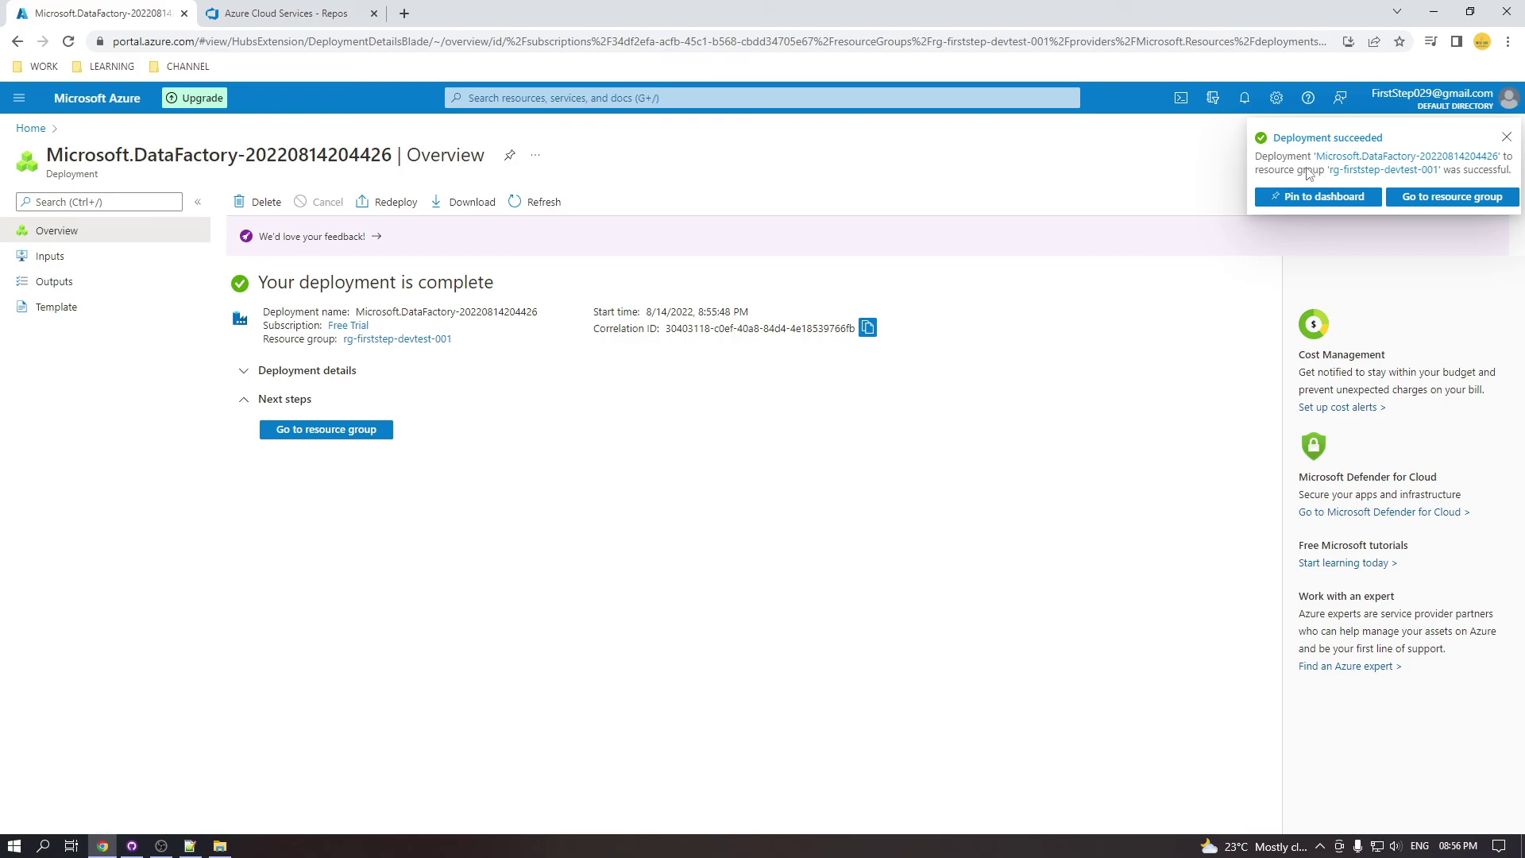
left_click(30, 128)
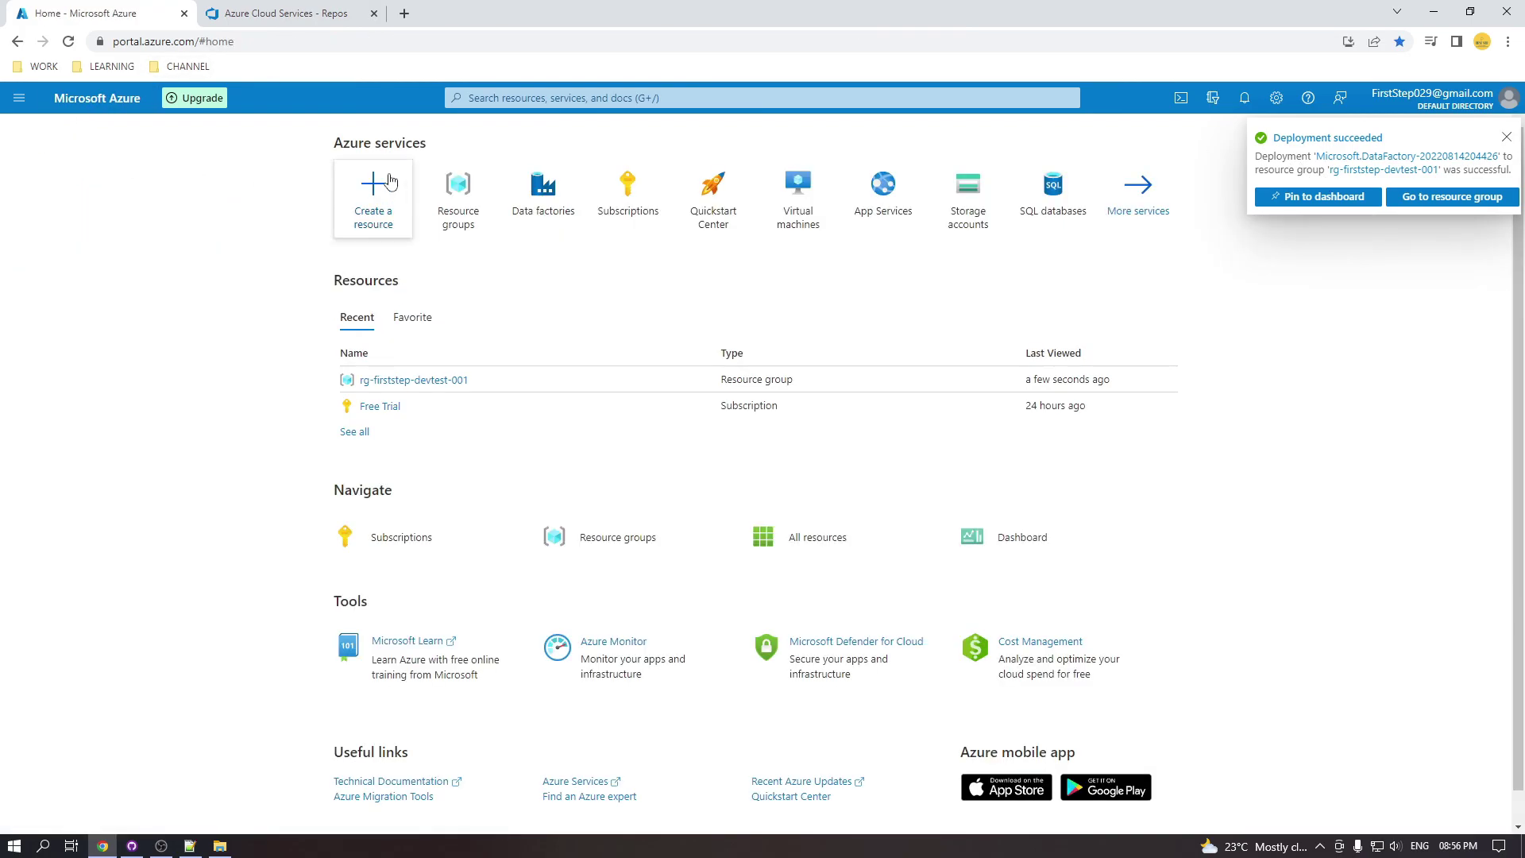
left_click(459, 187)
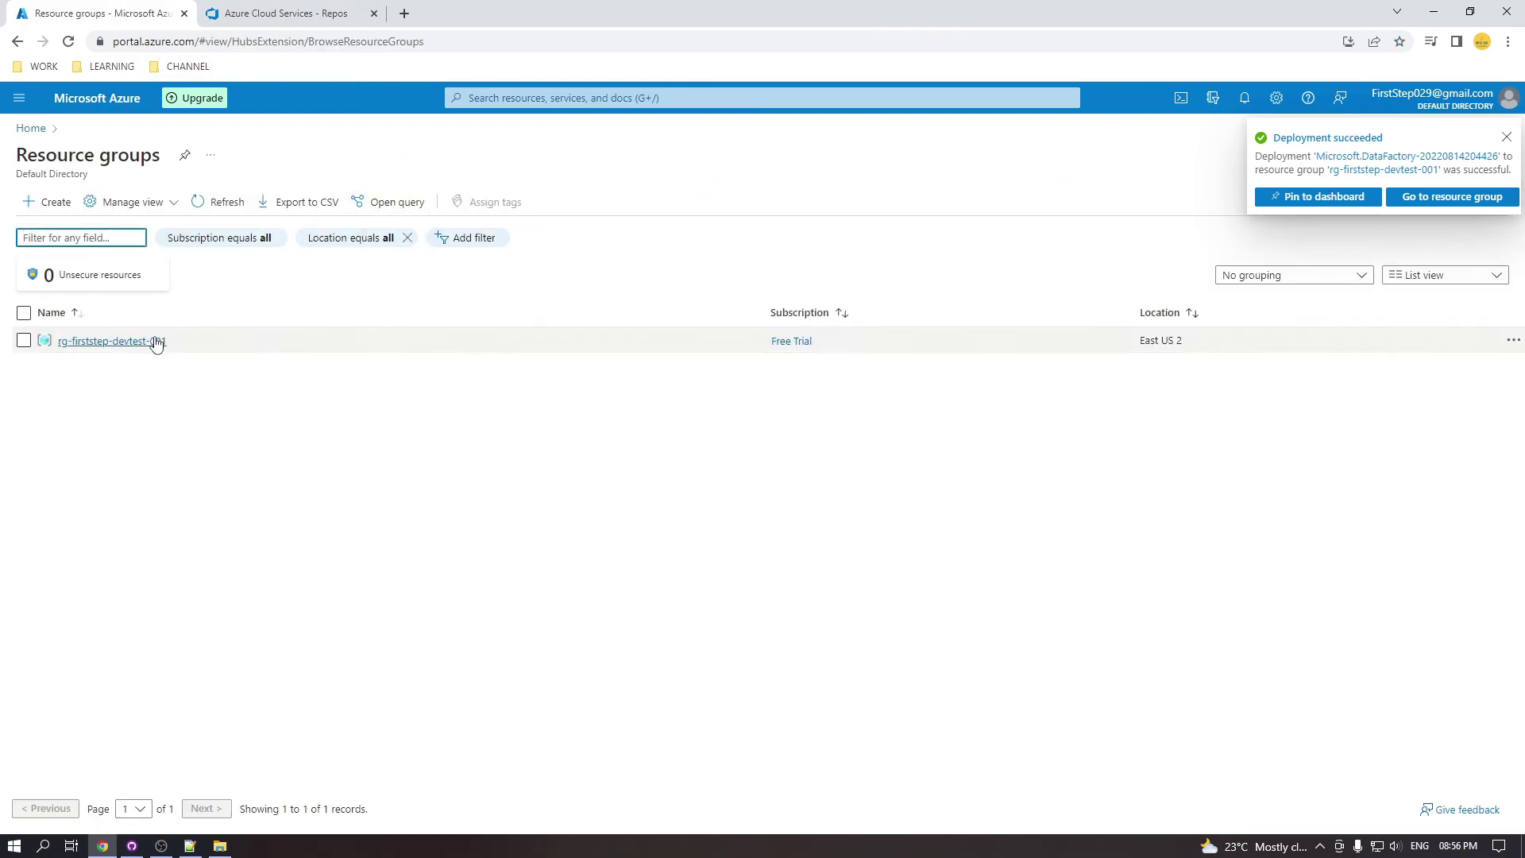
left_click(153, 341)
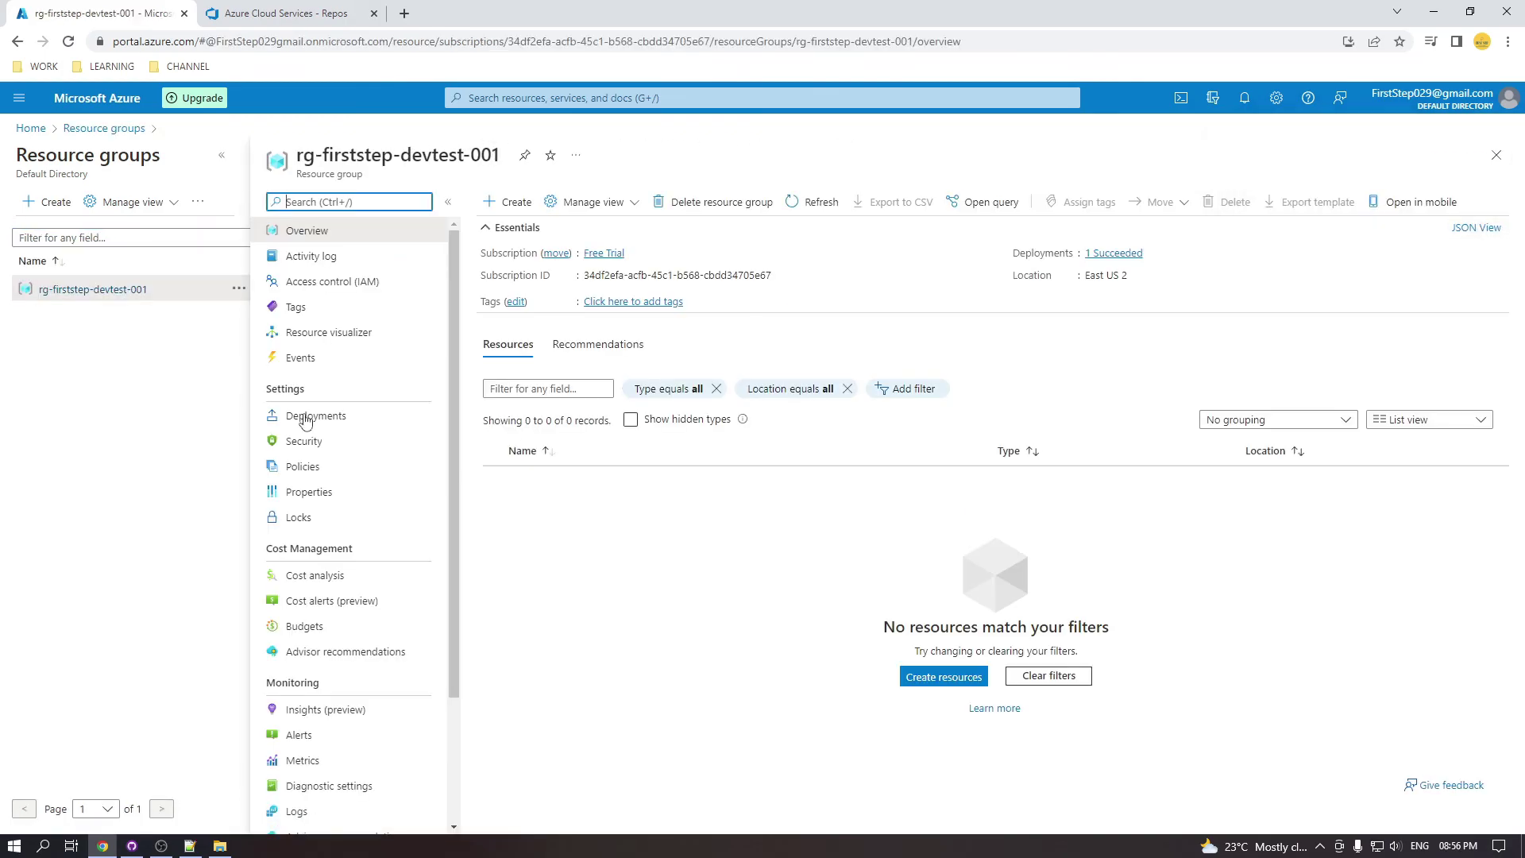
left_click(840, 211)
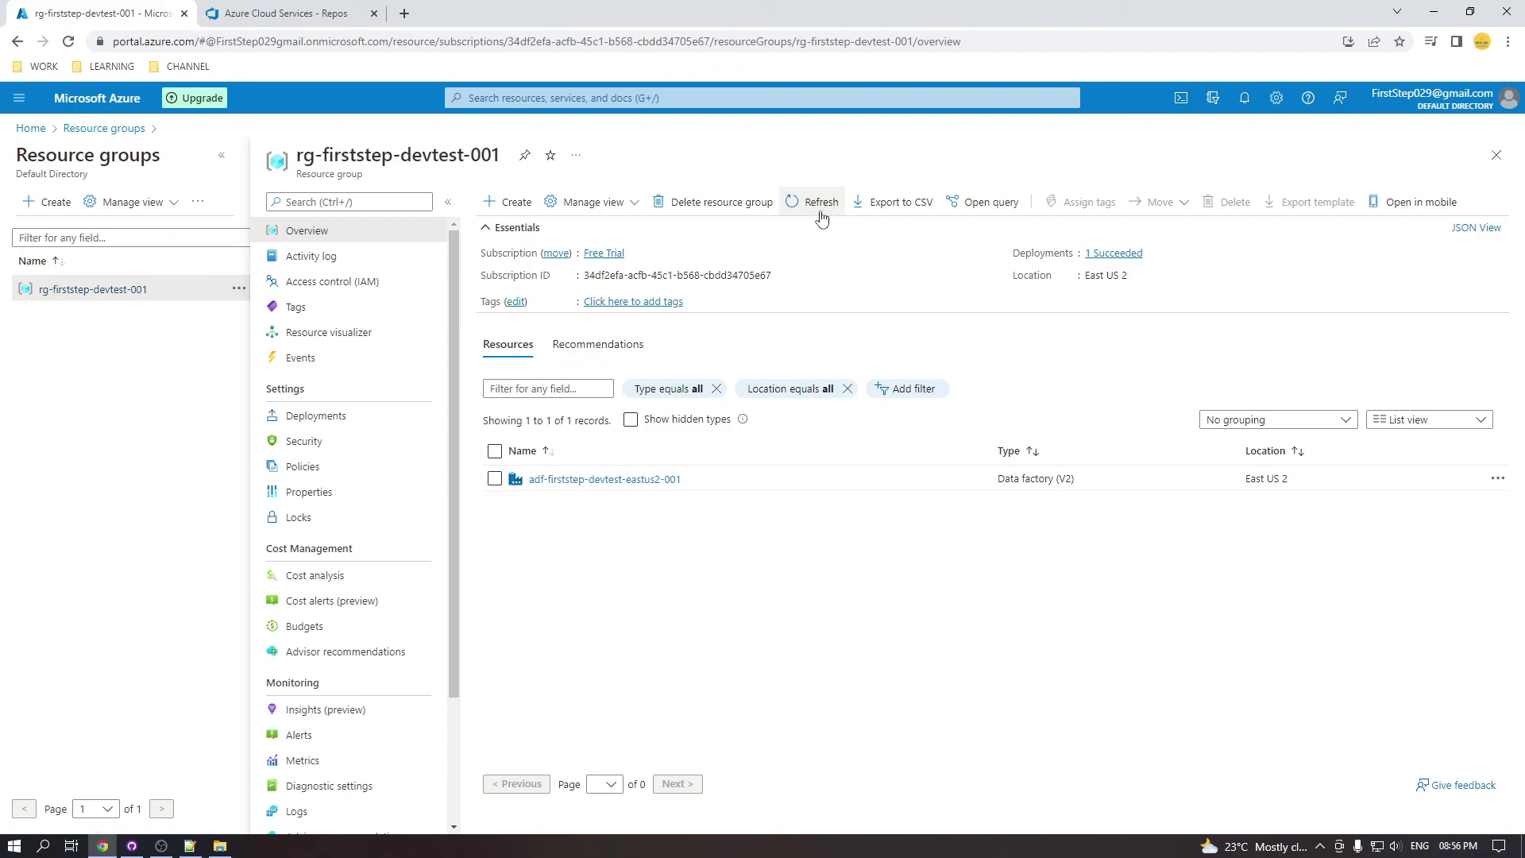